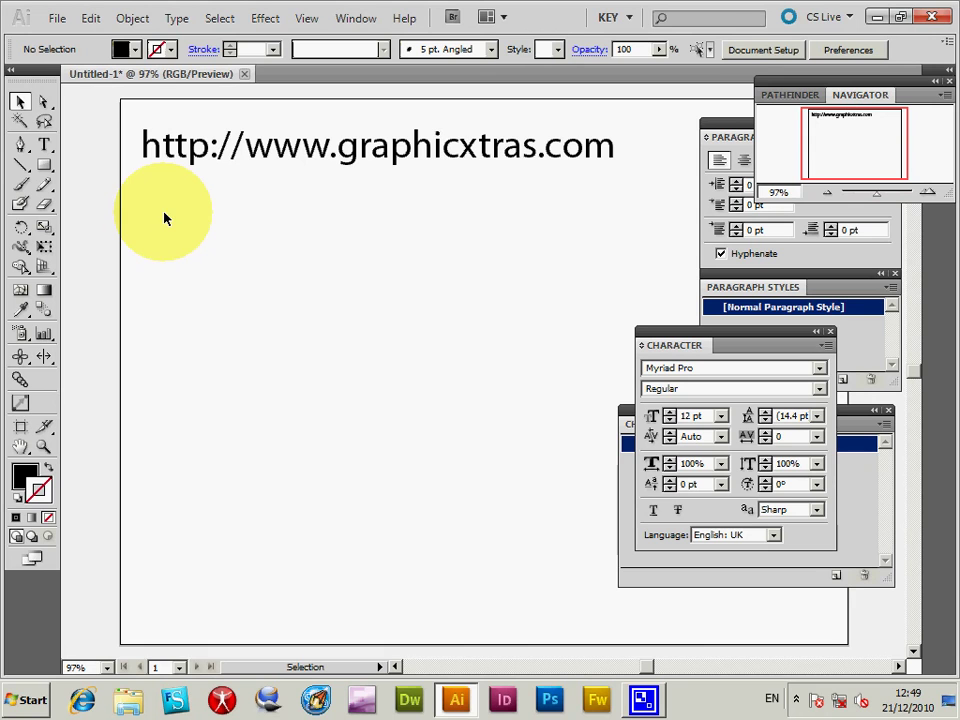
# Step: Select the URL text to check its 42.59 pt size, then deselect it
pyautogui.click(319, 157)
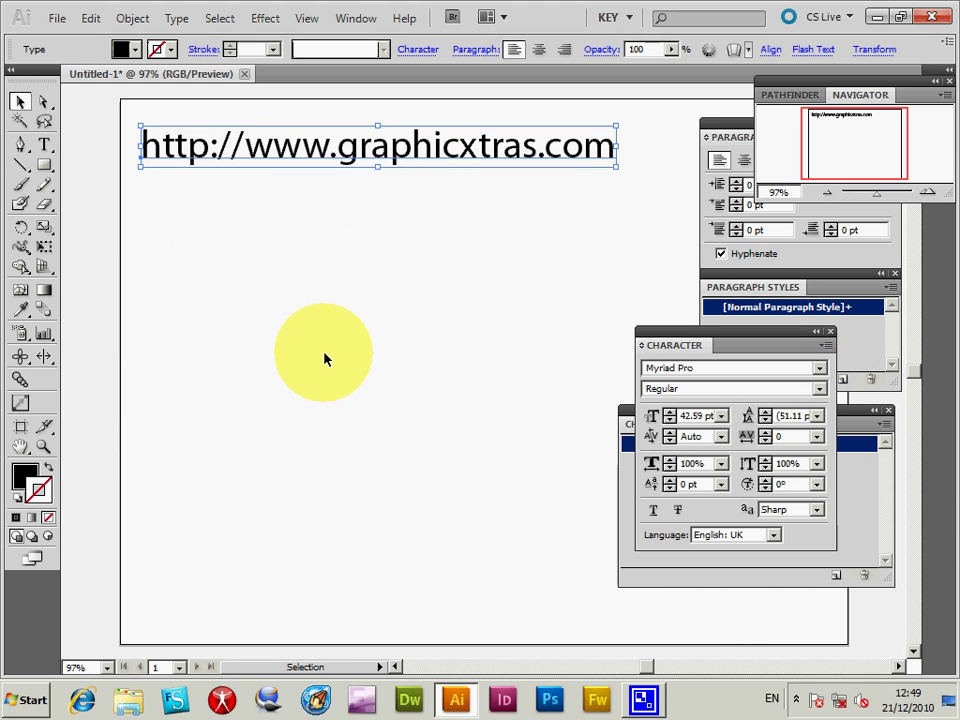
pyautogui.click(333, 352)
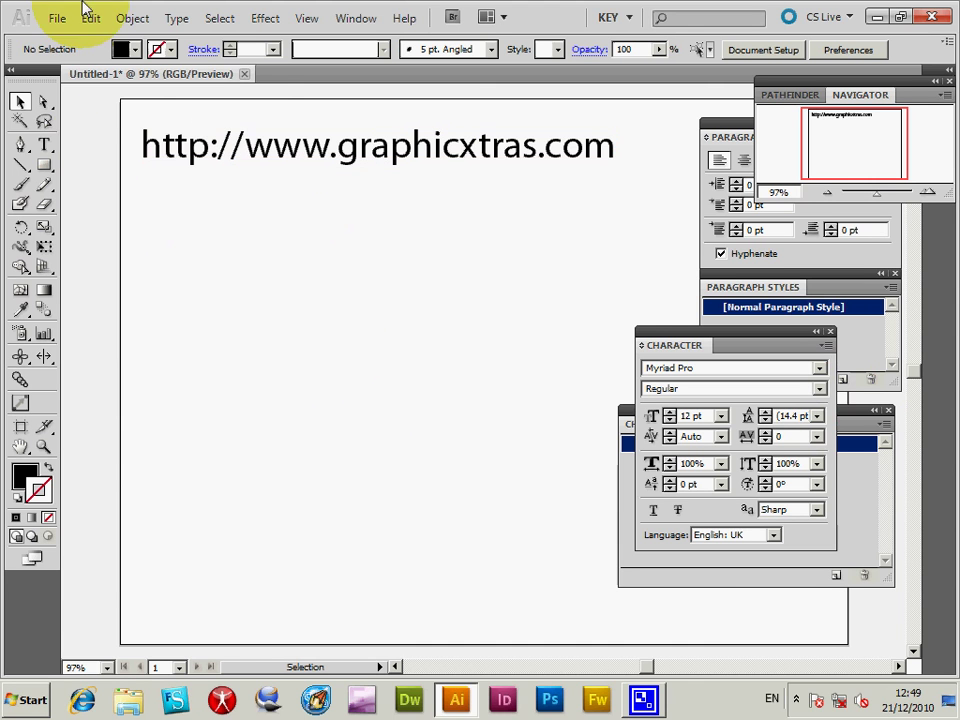
# Step: In the Open dialog, go to the New Document Profiles folder and select Basic RGB.ai
pyautogui.click(60, 22)
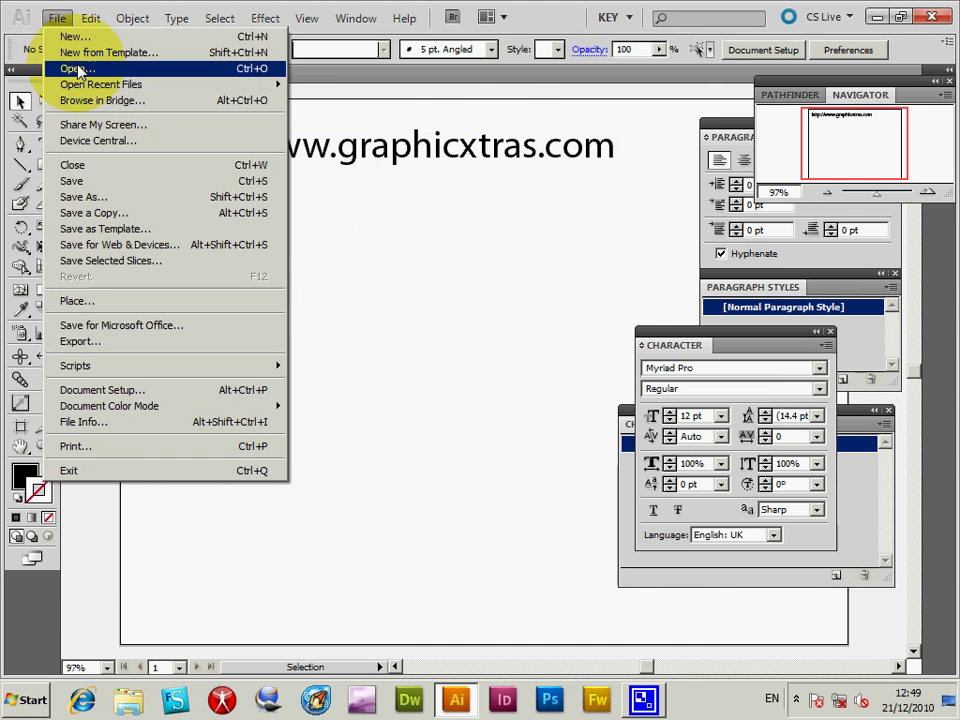
pyautogui.click(62, 66)
pyautogui.click(180, 40)
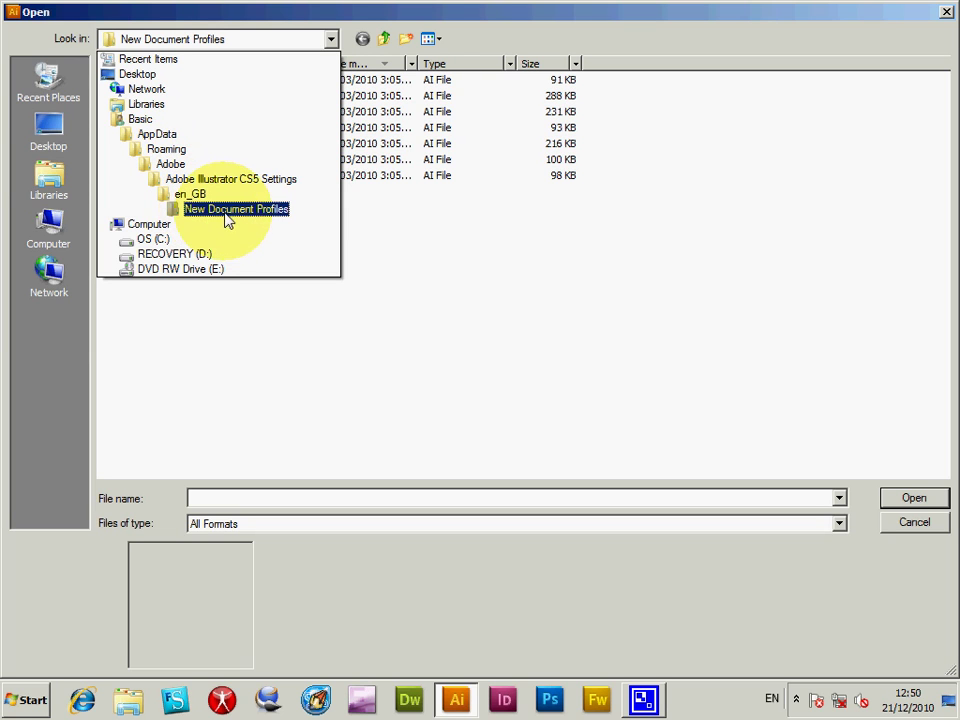
pyautogui.click(268, 212)
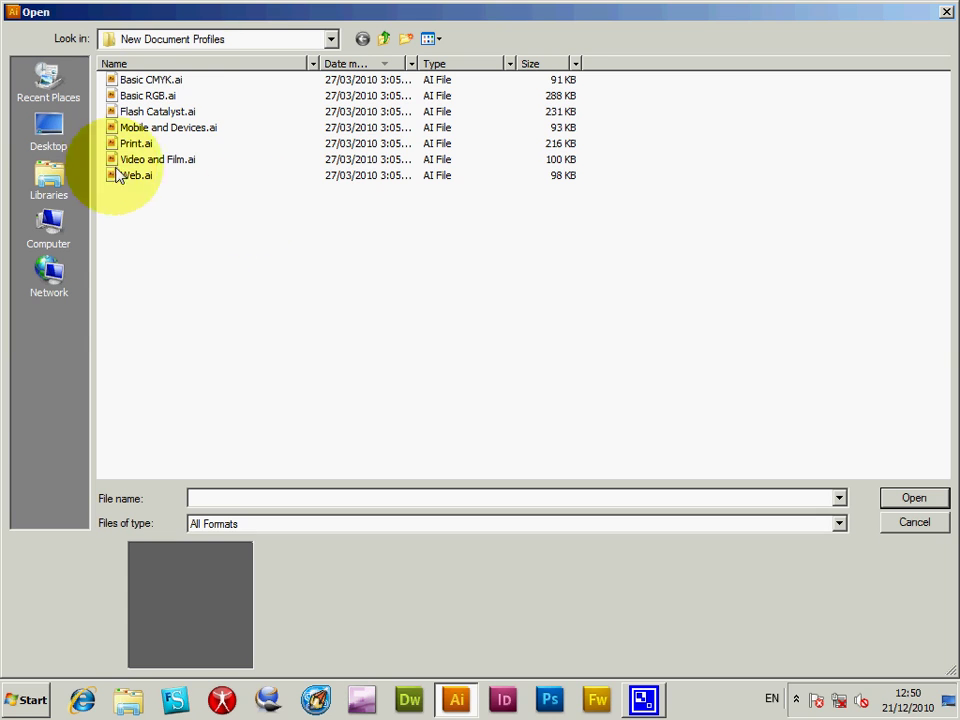
pyautogui.click(158, 99)
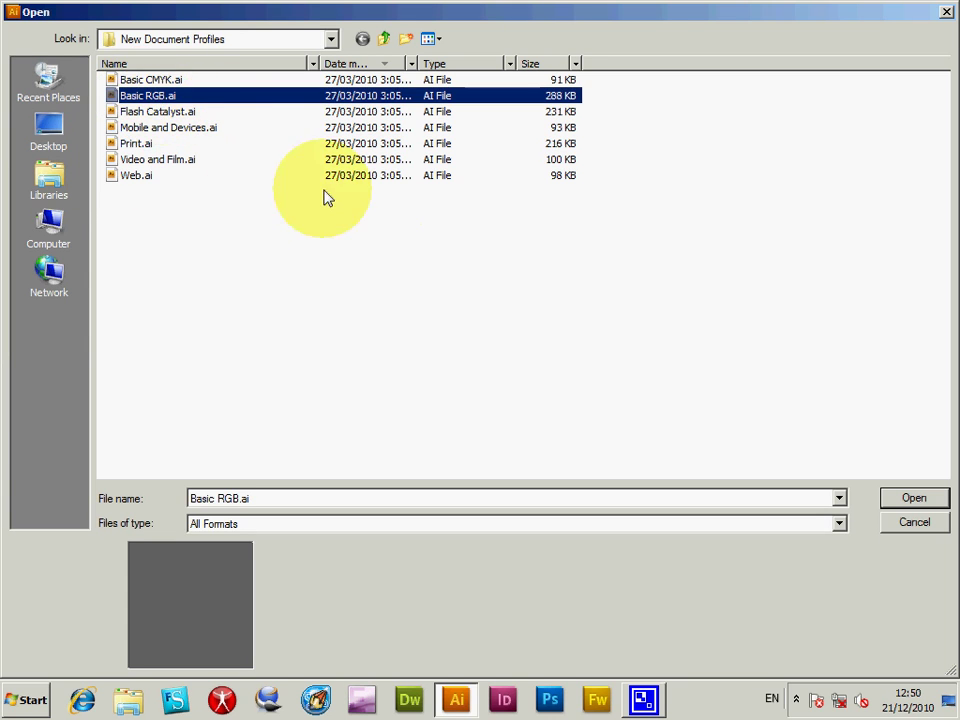
# Step: Open the Basic RGB.ai profile and check its font list without changing the font
pyautogui.click(929, 507)
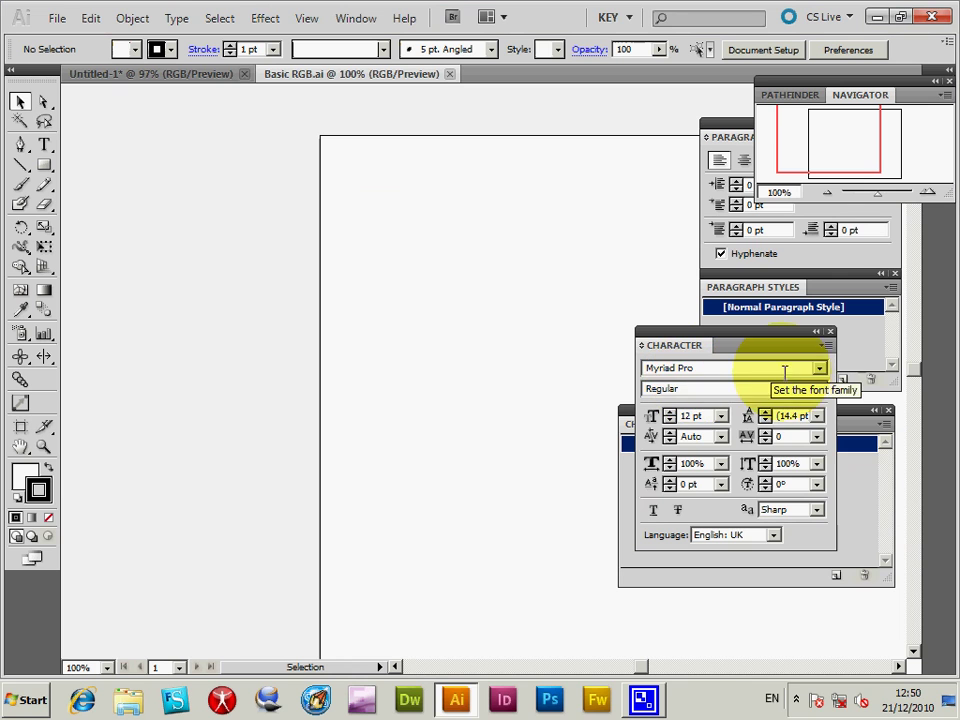
pyautogui.click(820, 369)
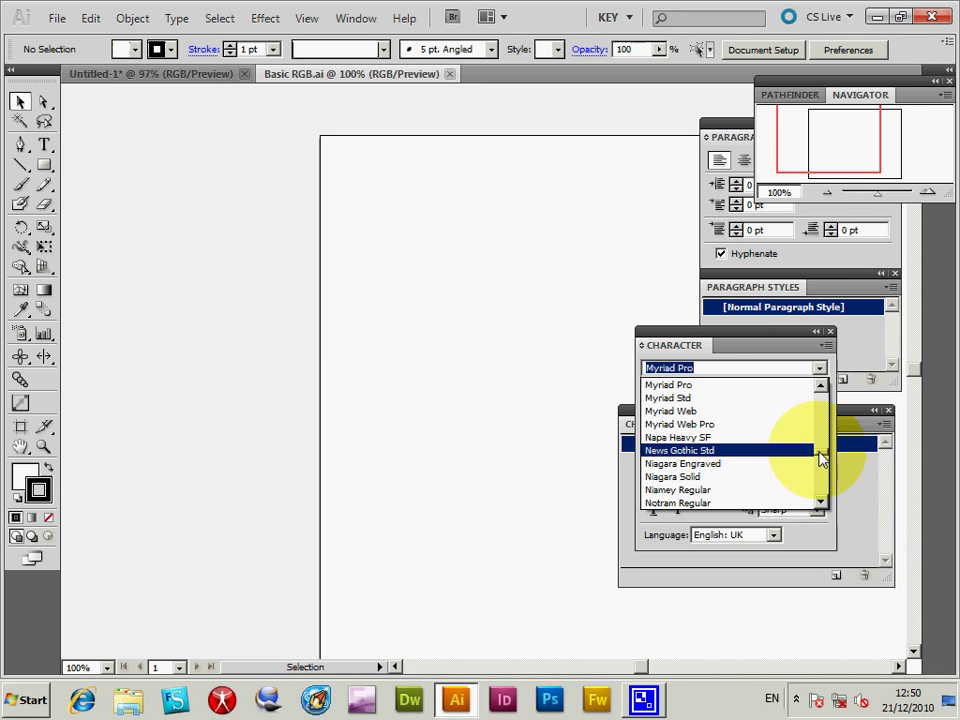
pyautogui.click(864, 488)
# Step: Move the Character Styles panel left over the canvas and select [Normal Character Style]
pyautogui.click(632, 423)
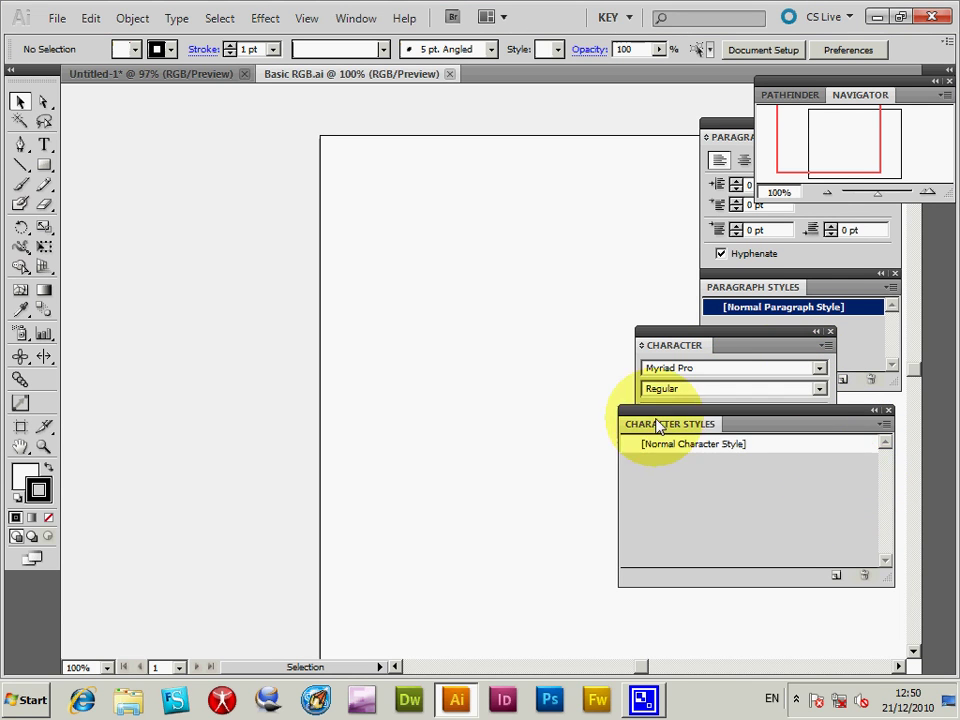
pyautogui.moveTo(700, 424); pyautogui.dragTo(401, 292)
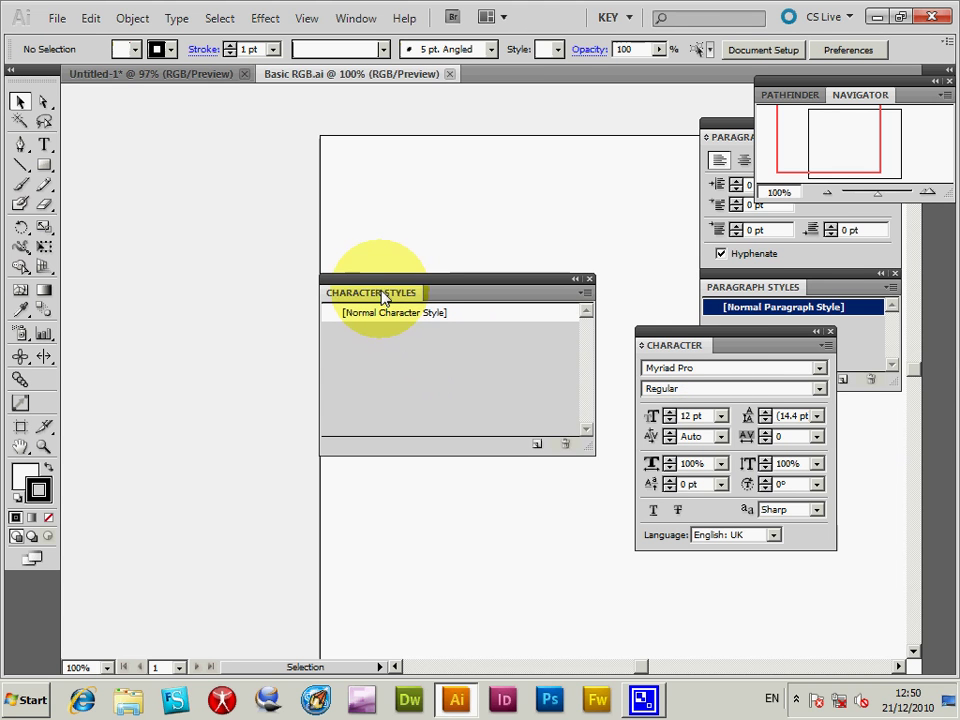
pyautogui.click(352, 19)
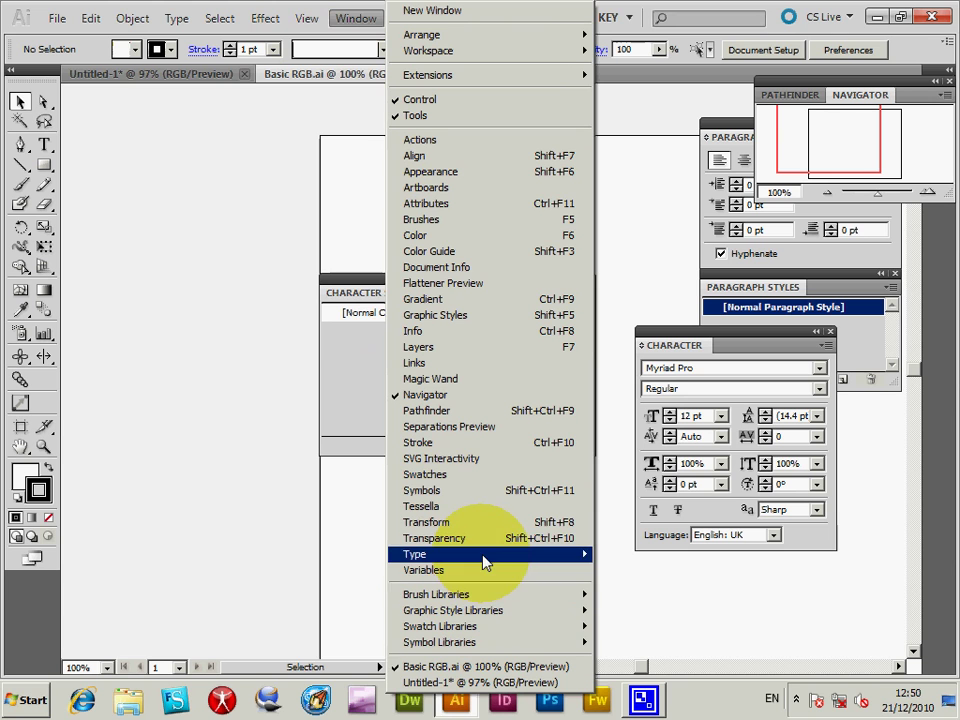
pyautogui.moveTo(489, 558)
pyautogui.click(308, 578)
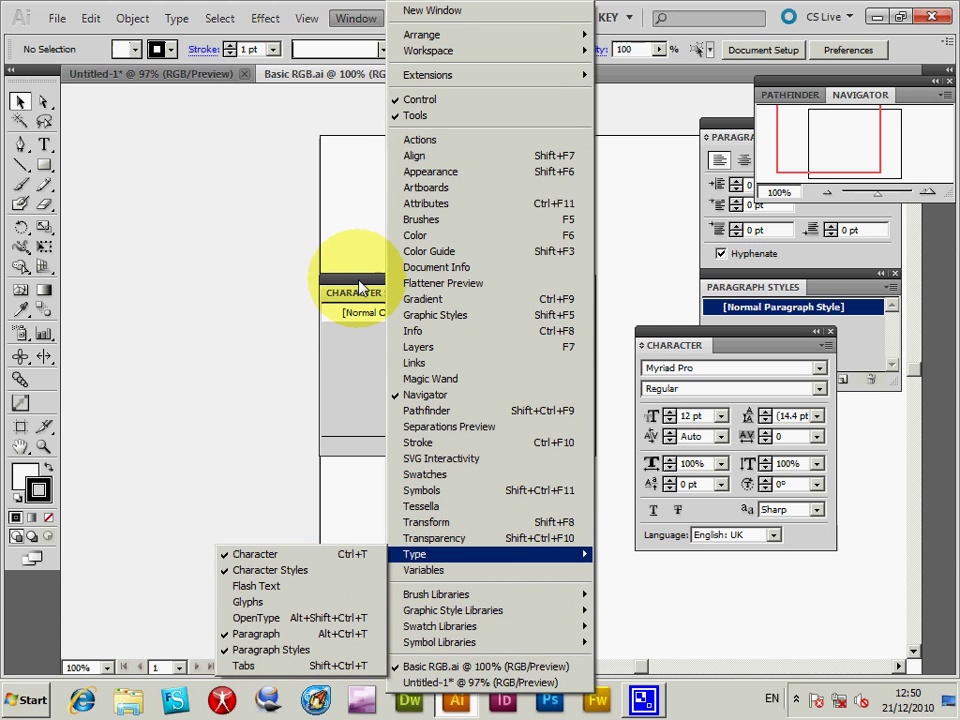
pyautogui.click(408, 318)
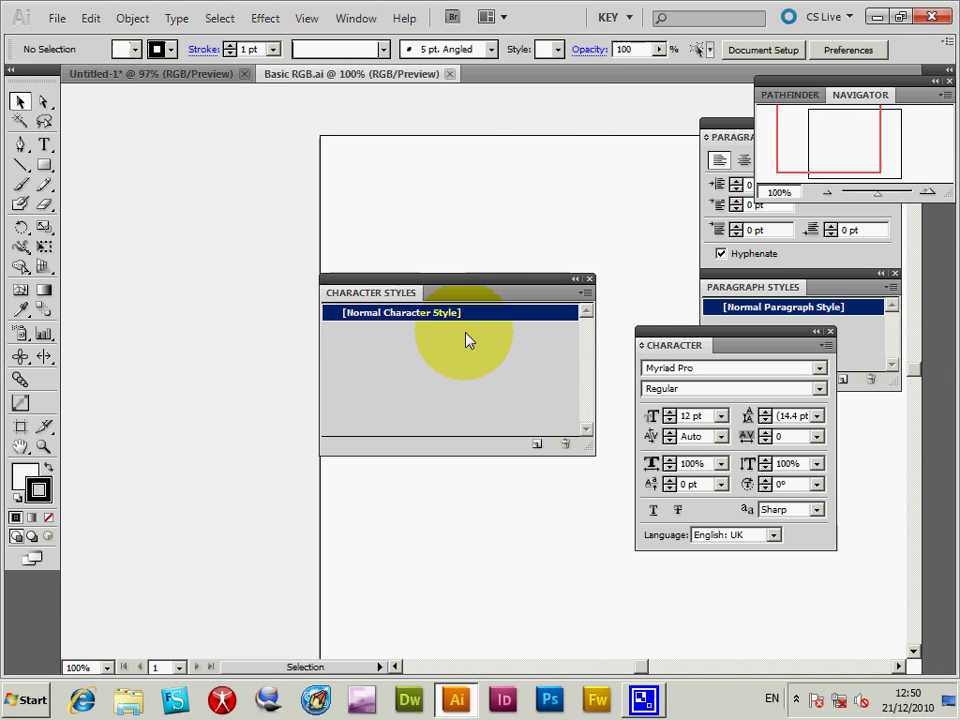
# Step: Change [Normal Character Style]'s basic character formats to Verdana at 14 pt
pyautogui.doubleClick(413, 318)
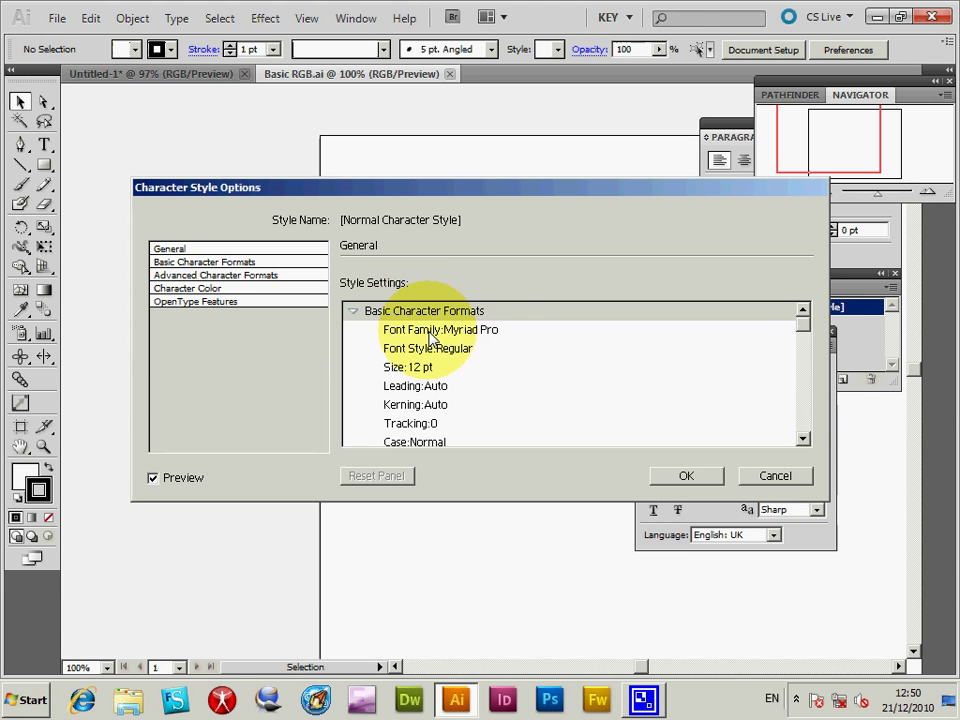
pyautogui.click(182, 275)
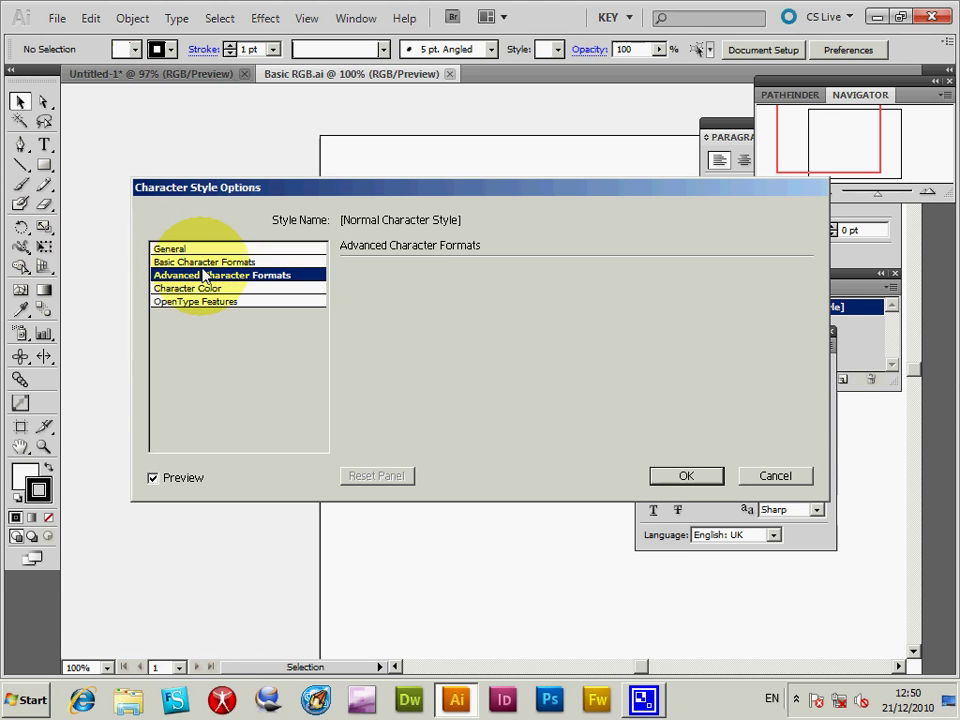
pyautogui.click(190, 262)
pyautogui.click(577, 277)
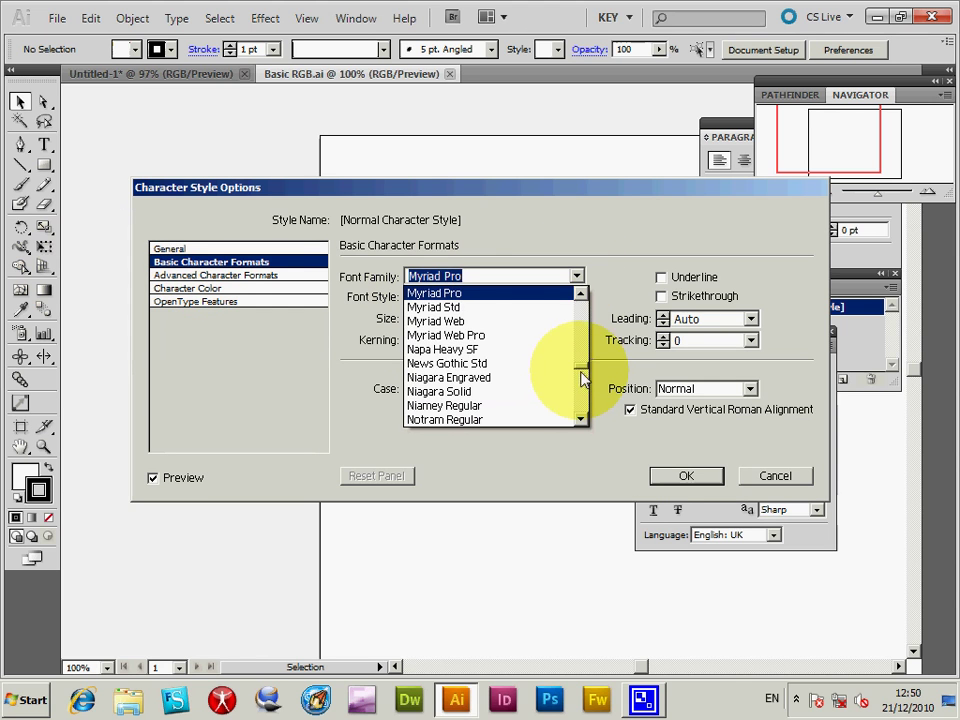
pyautogui.moveTo(583, 375); pyautogui.dragTo(579, 400)
pyautogui.click(445, 391)
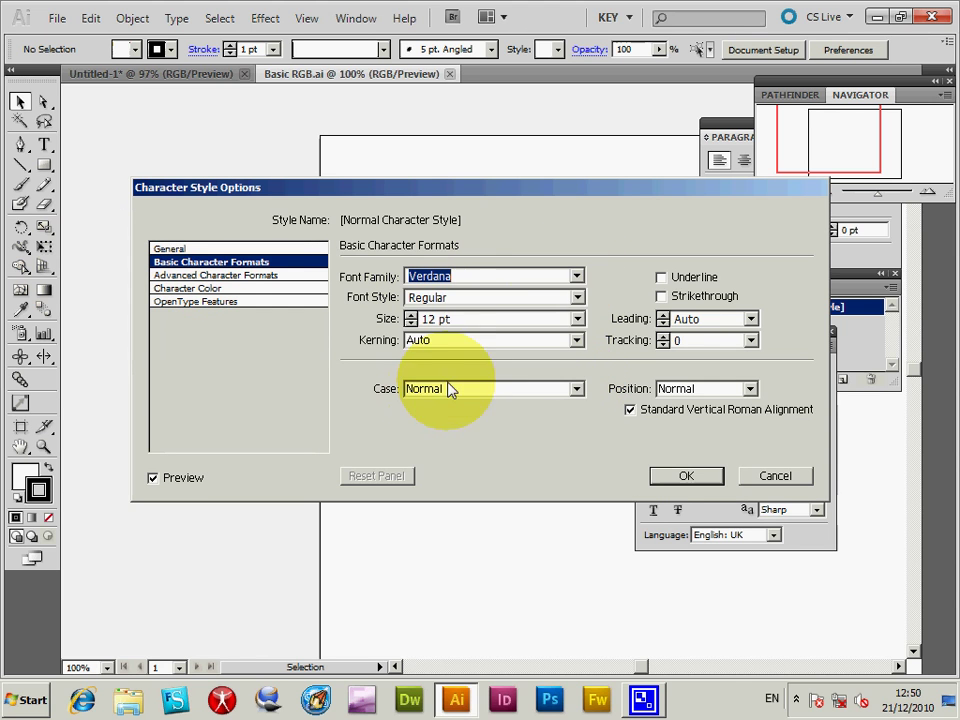
pyautogui.click(577, 319)
pyautogui.click(440, 462)
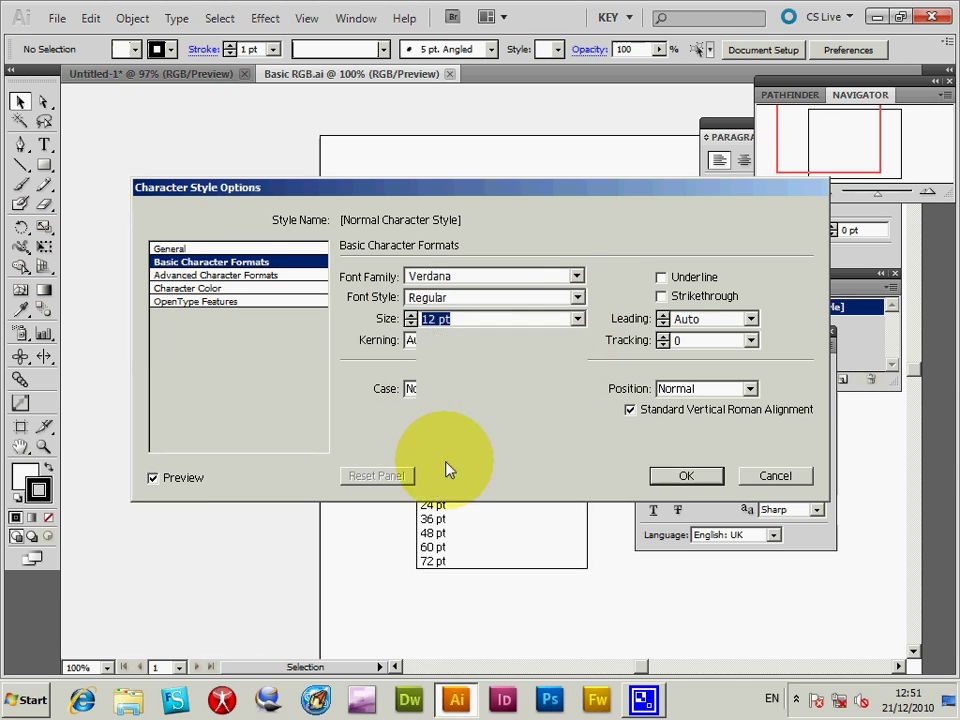
pyautogui.click(700, 480)
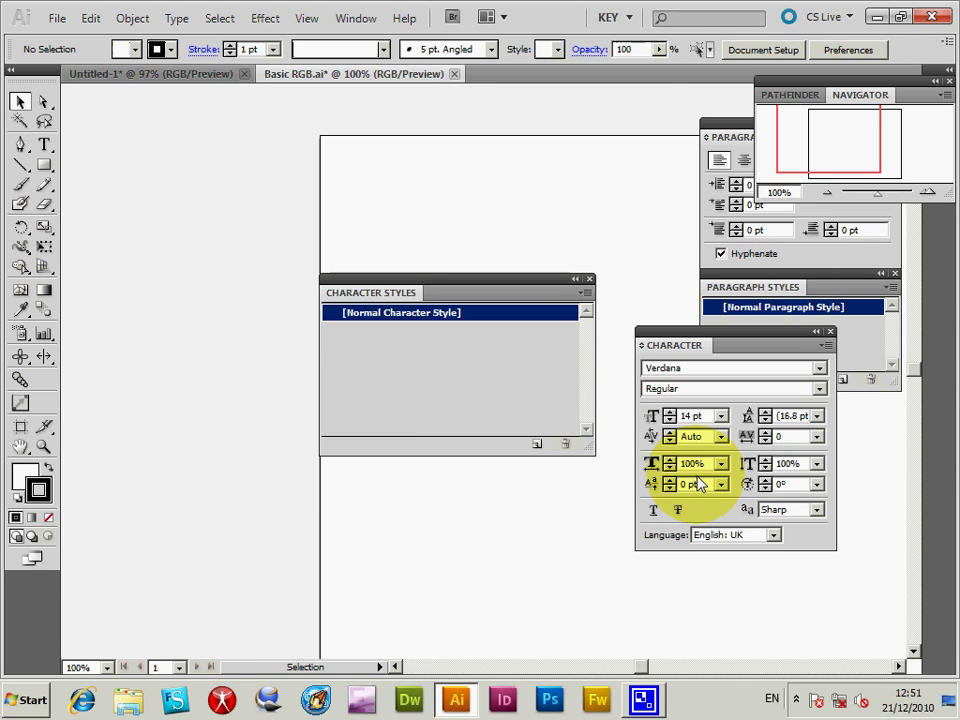
# Step: Save the Basic RGB profile, then quit Illustrator, discarding changes to Untitled-1
pyautogui.click(57, 18)
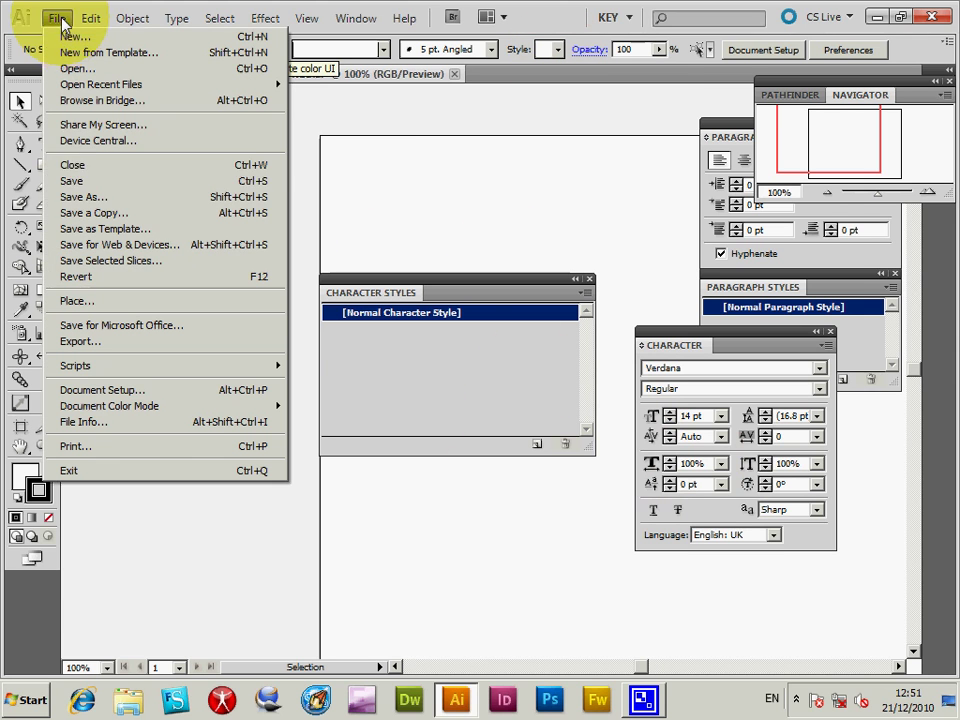
pyautogui.click(66, 186)
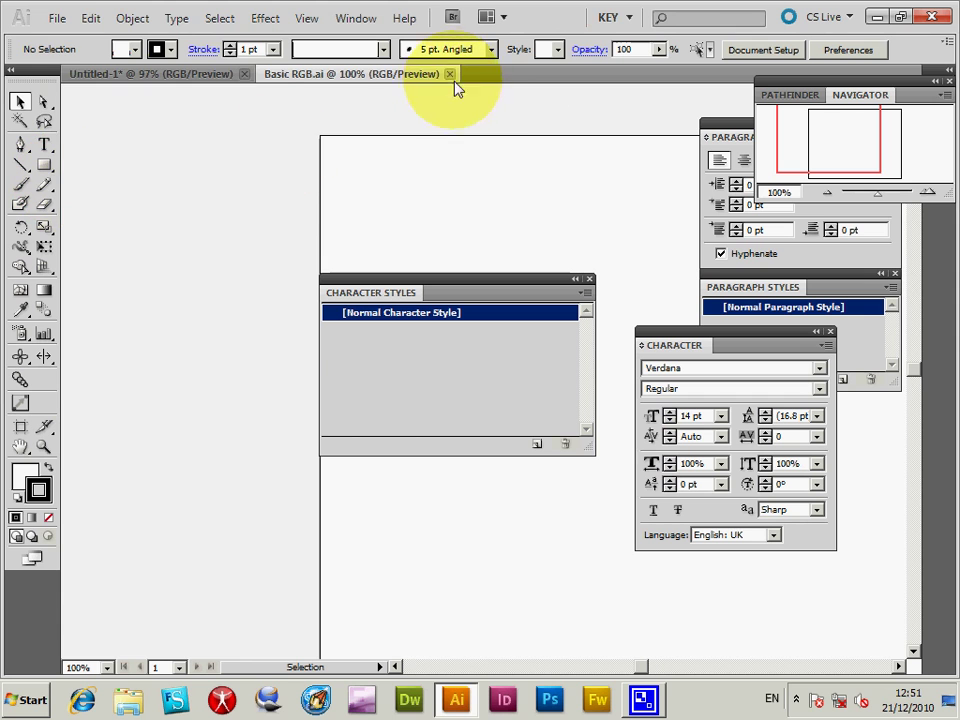
pyautogui.click(42, 21)
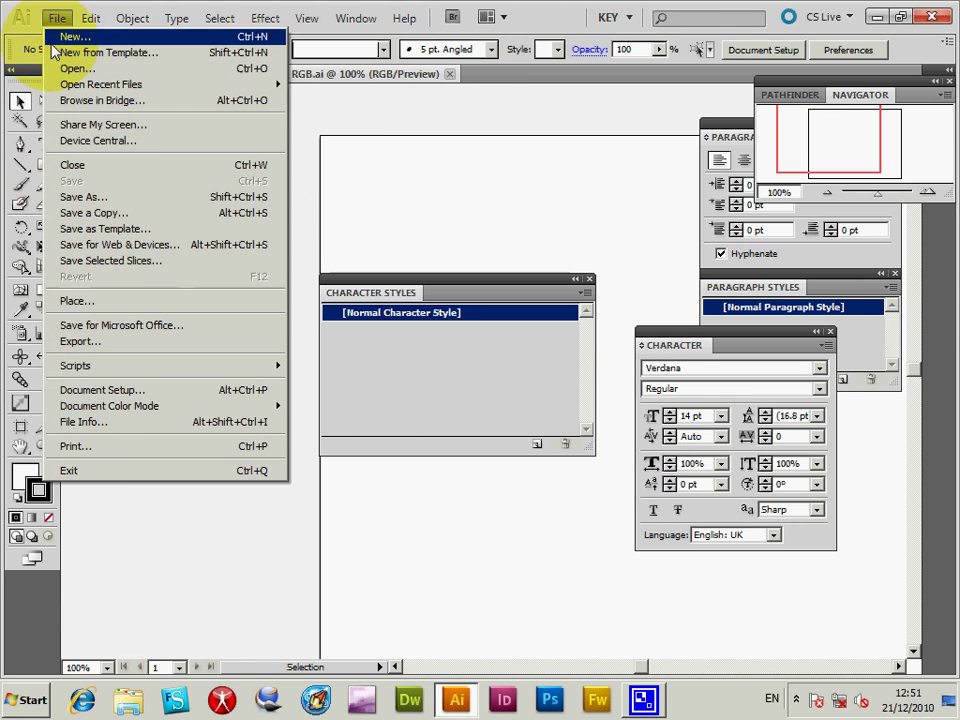
pyautogui.click(82, 472)
pyautogui.click(487, 385)
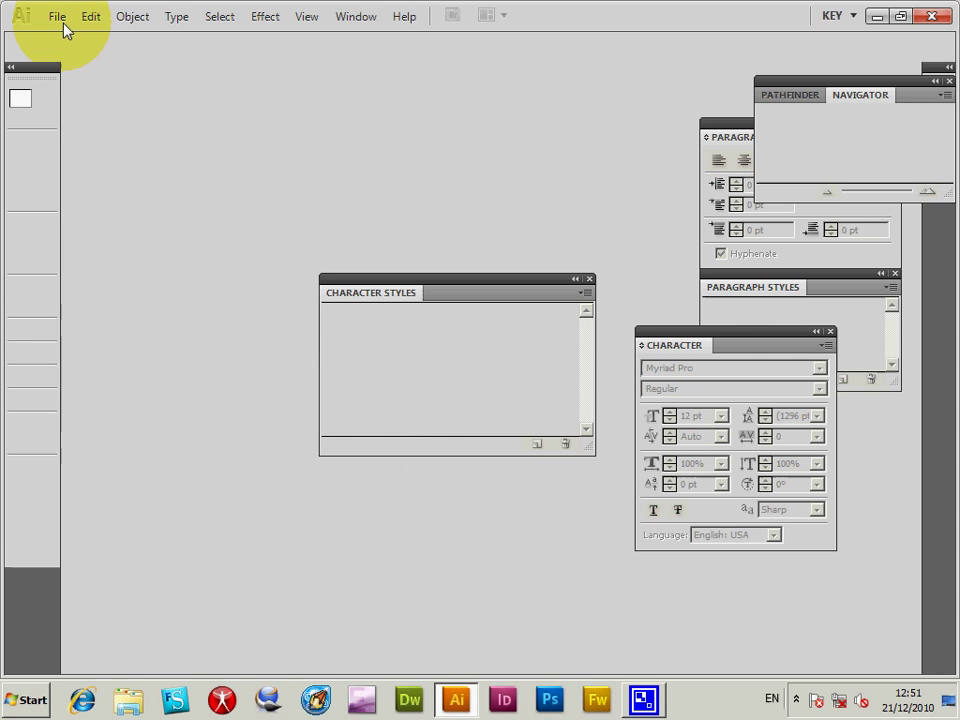
# Step: Create a new document using the Basic RGB profile
pyautogui.click(62, 24)
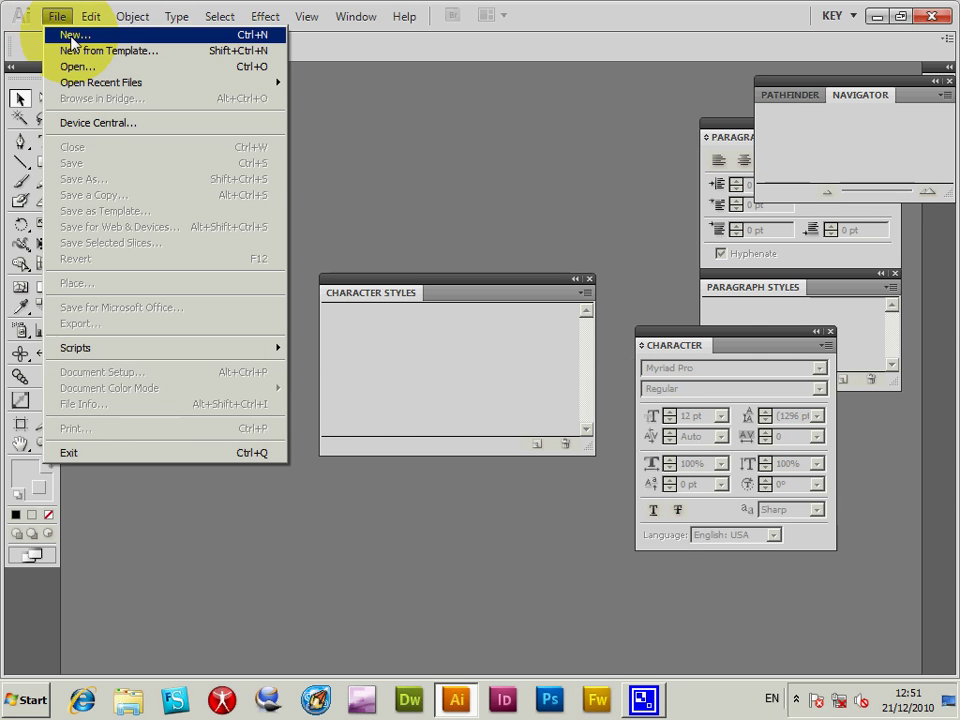
pyautogui.click(64, 34)
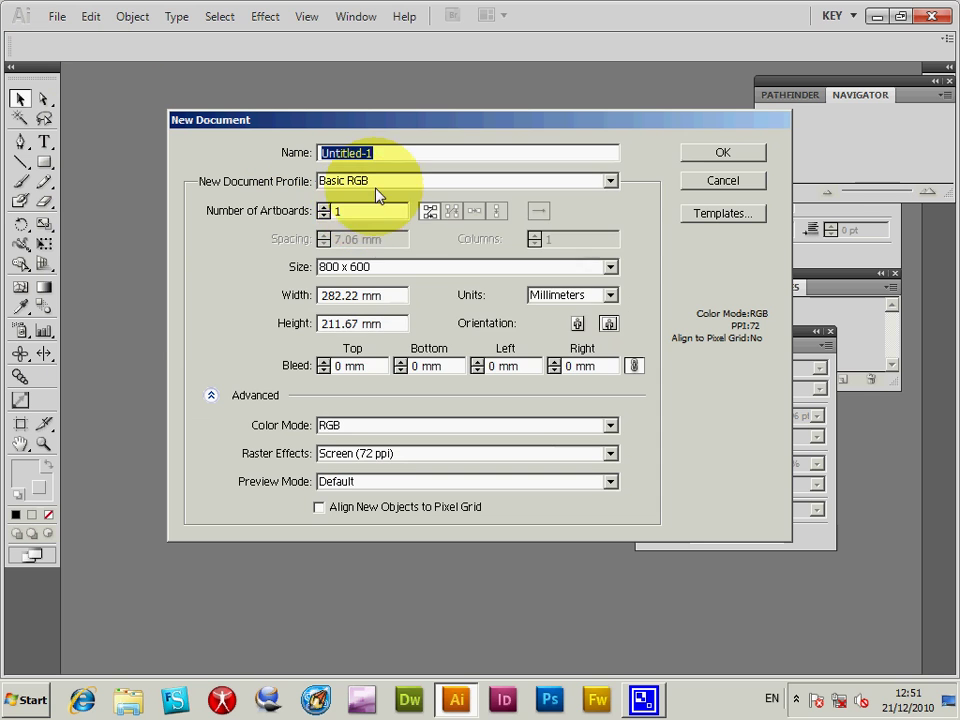
pyautogui.click(378, 184)
pyautogui.click(363, 298)
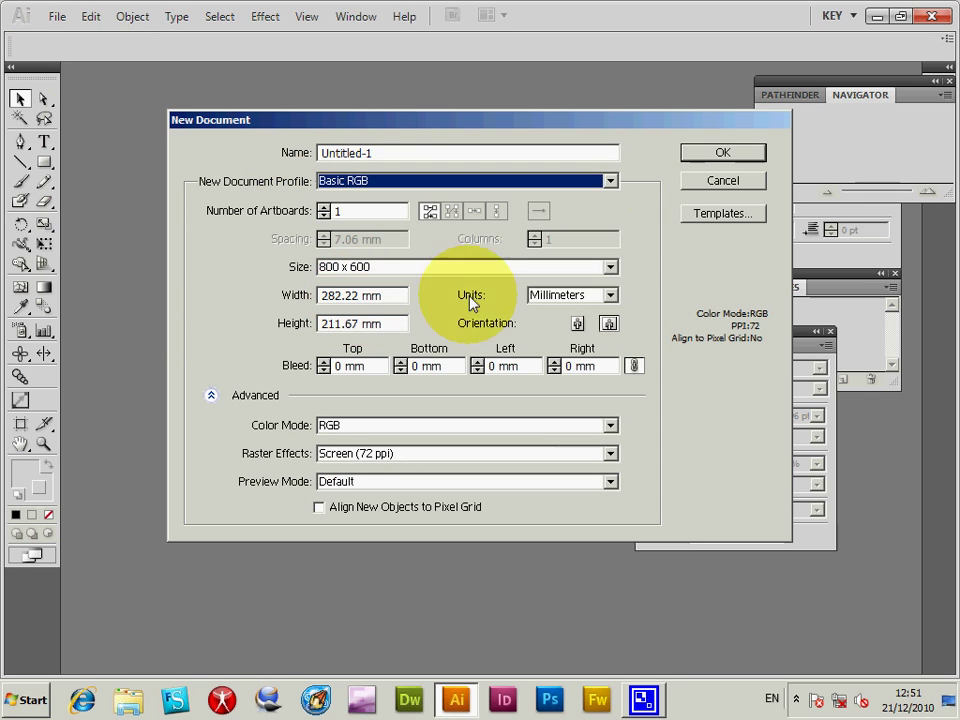
pyautogui.click(720, 154)
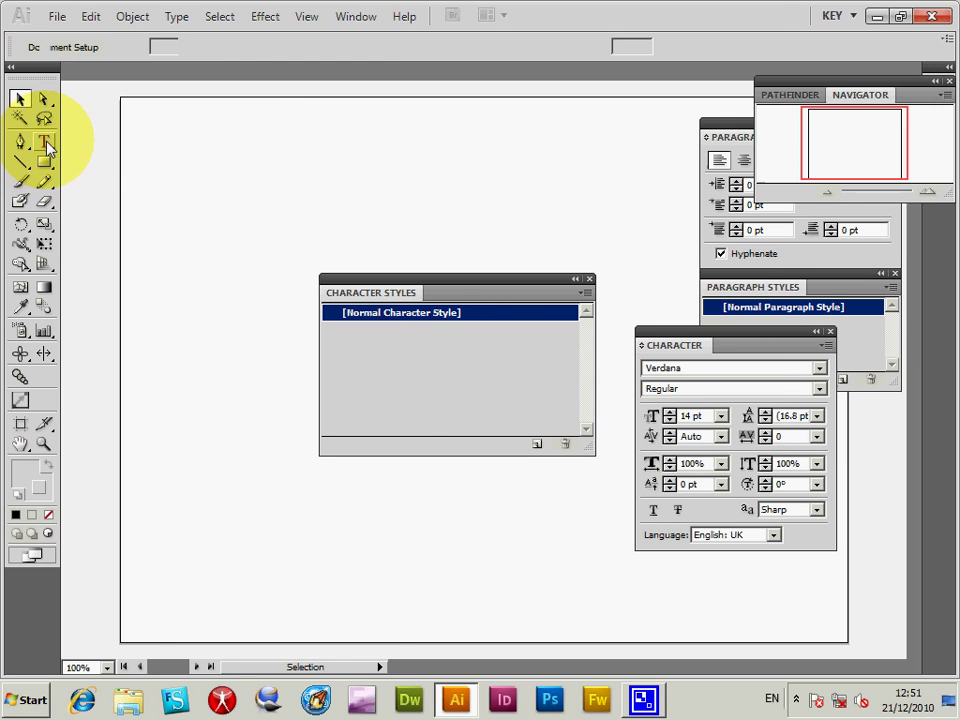
# Step: Type the word 'text' on the artboard and scale it up to 68.25 pt
pyautogui.click(46, 146)
pyautogui.click(313, 205)
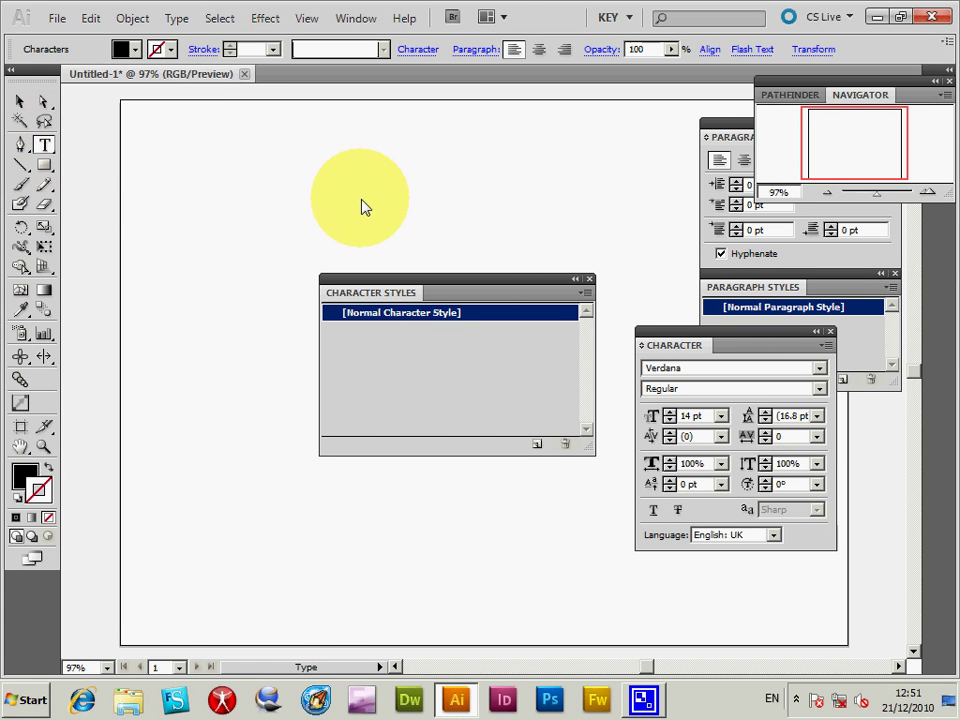
pyautogui.write('text')
pyautogui.click(22, 103)
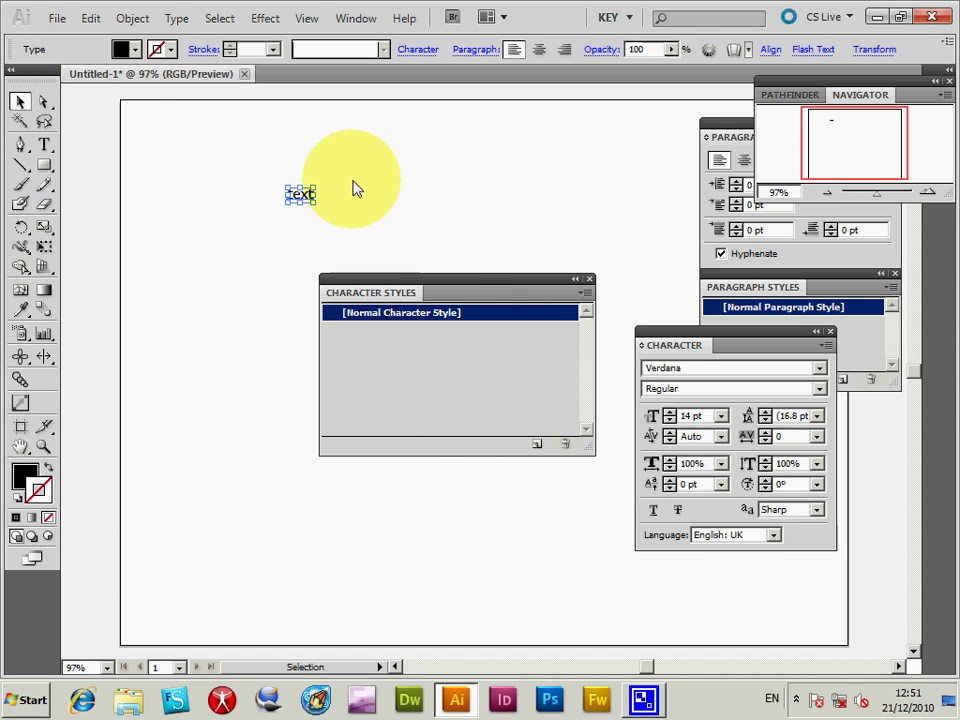
pyautogui.moveTo(317, 208); pyautogui.dragTo(412, 262)
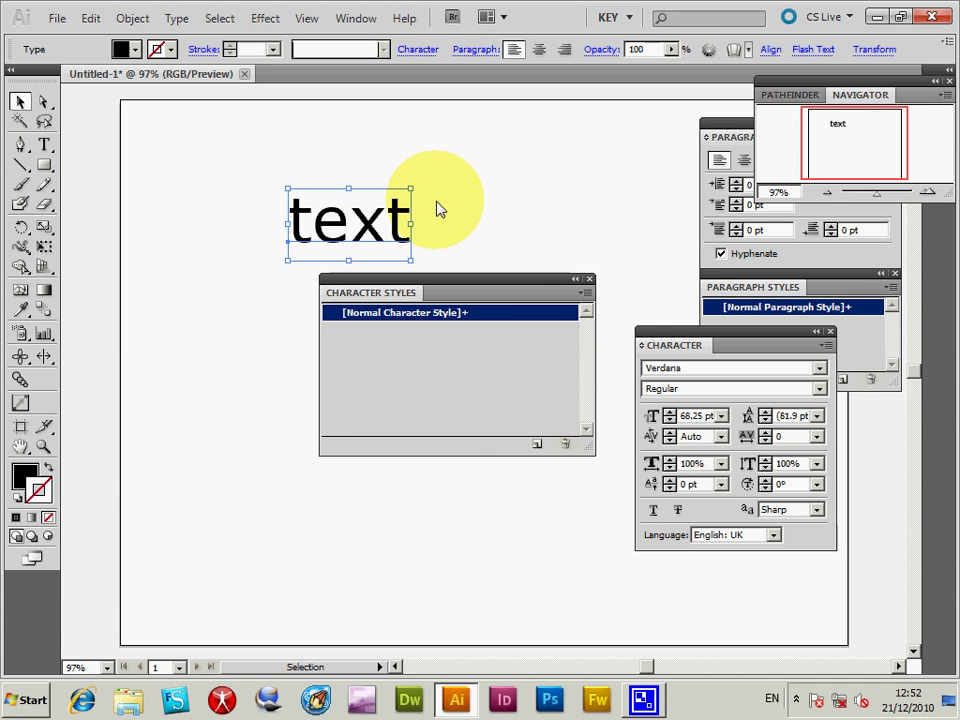
# Step: In the Open dialog, browse into the en_US New Document Profiles folder
pyautogui.click(52, 18)
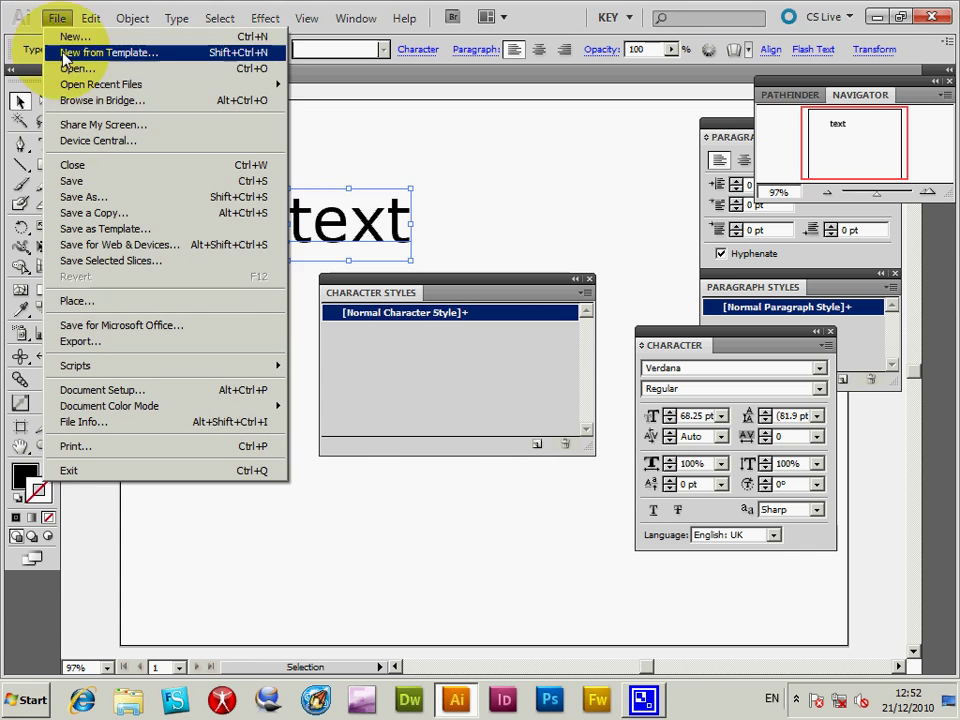
pyautogui.click(70, 68)
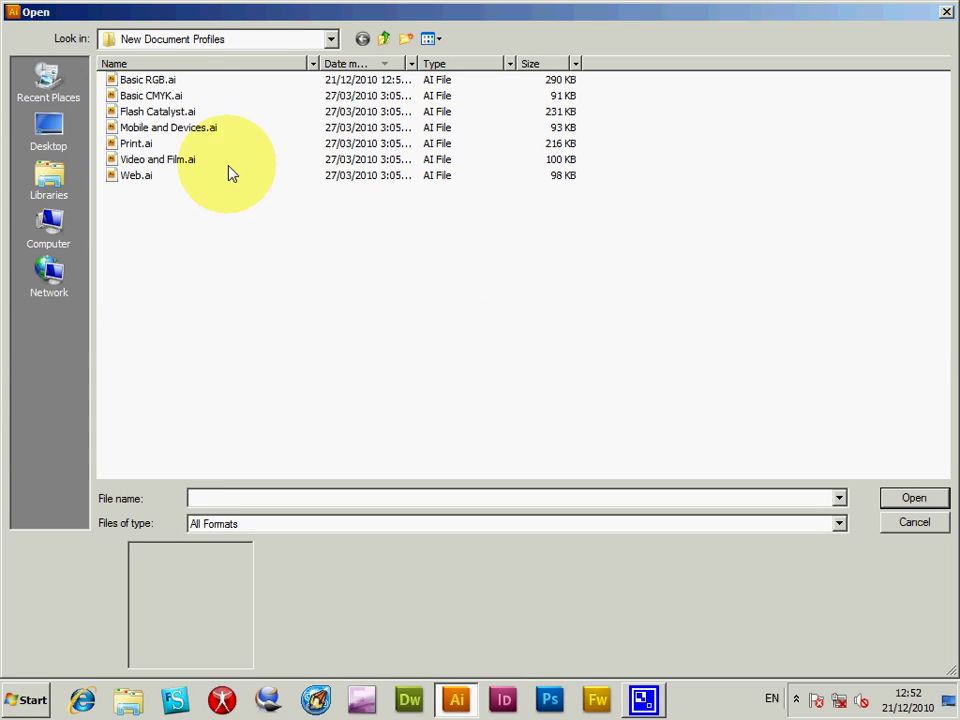
pyautogui.click(161, 84)
pyautogui.click(168, 39)
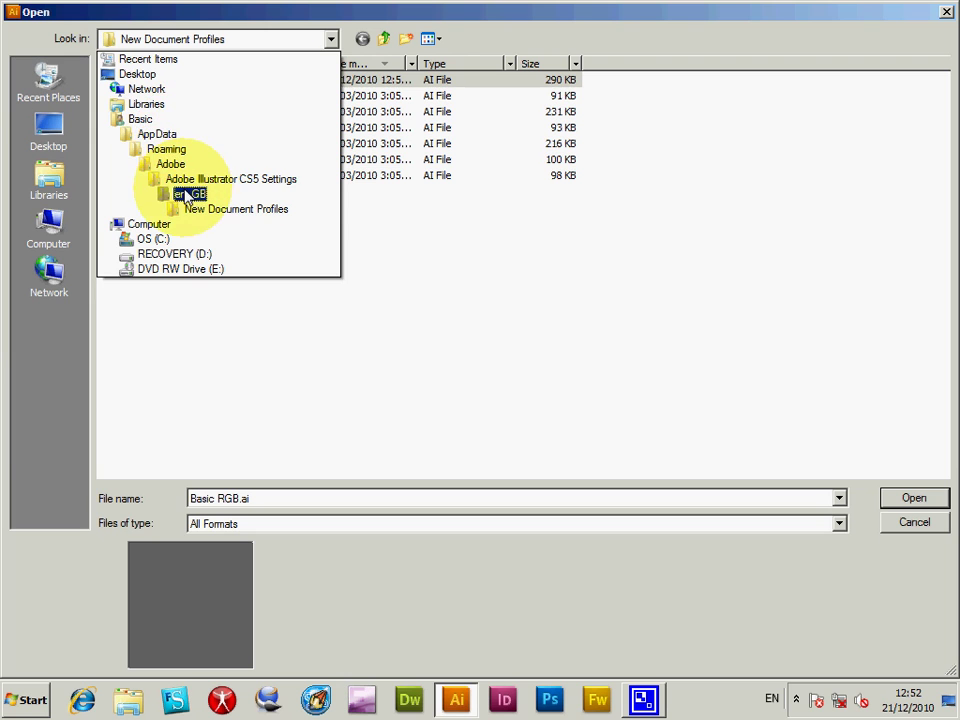
pyautogui.click(189, 196)
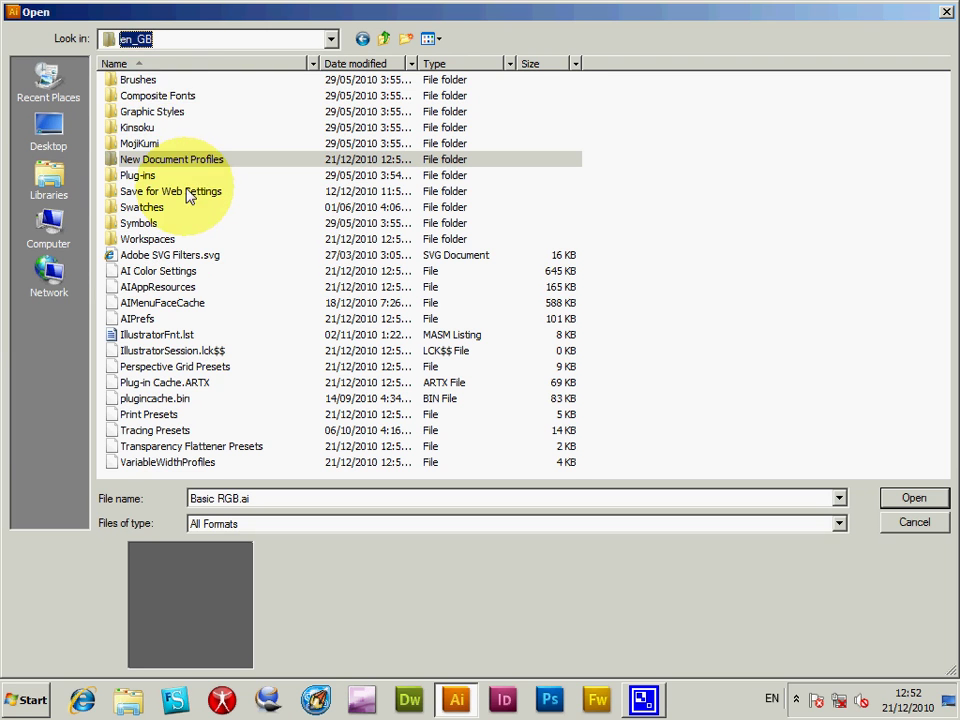
pyautogui.click(156, 42)
pyautogui.click(180, 178)
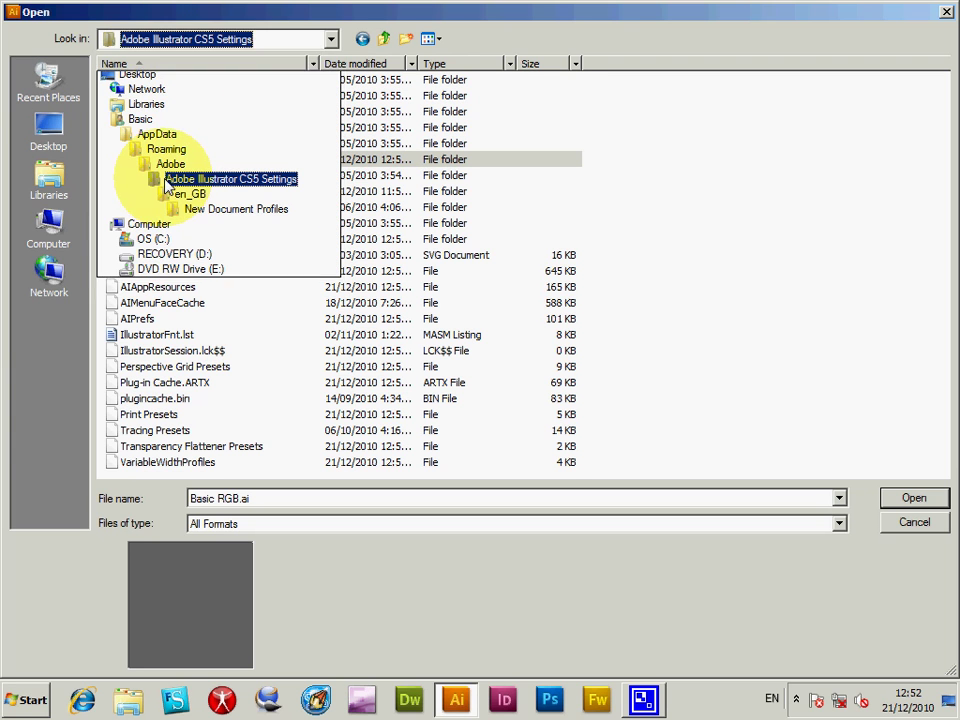
pyautogui.click(137, 100)
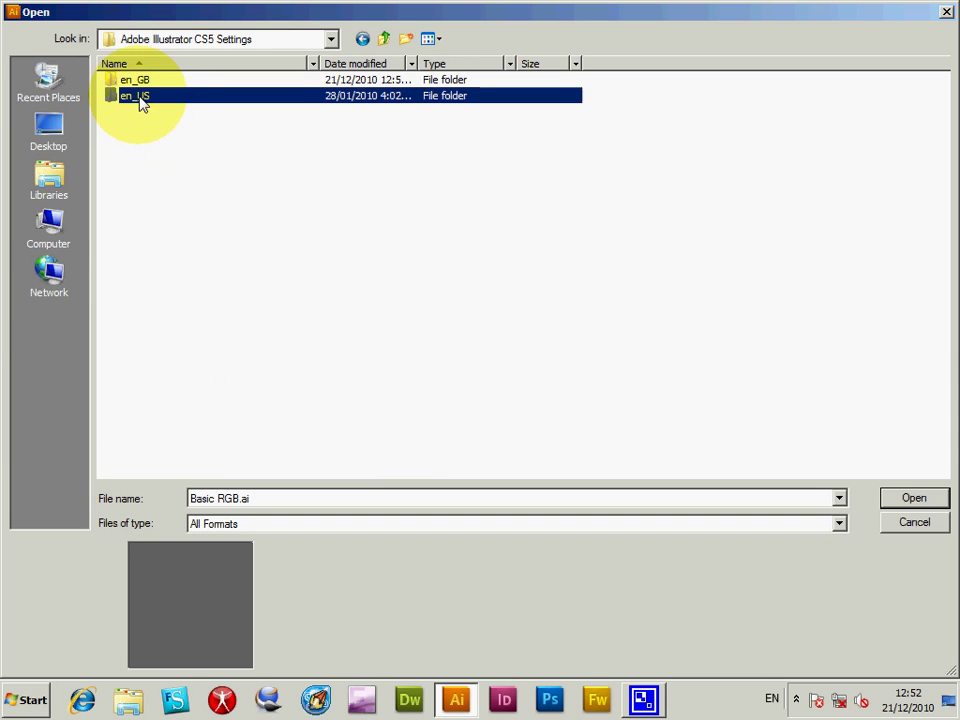
pyautogui.doubleClick(140, 98)
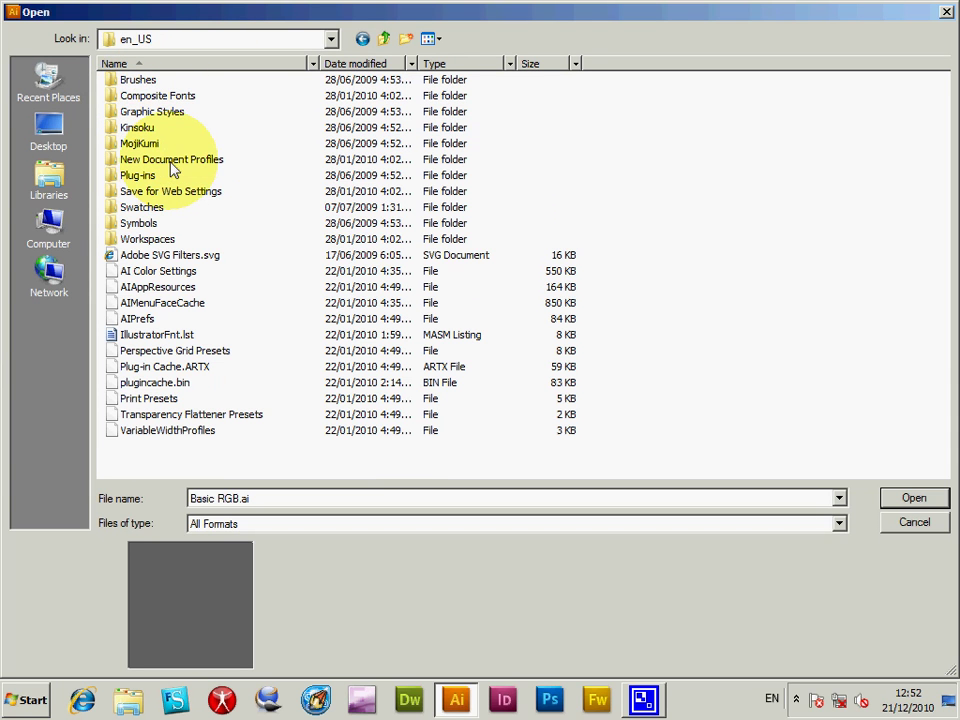
pyautogui.doubleClick(174, 163)
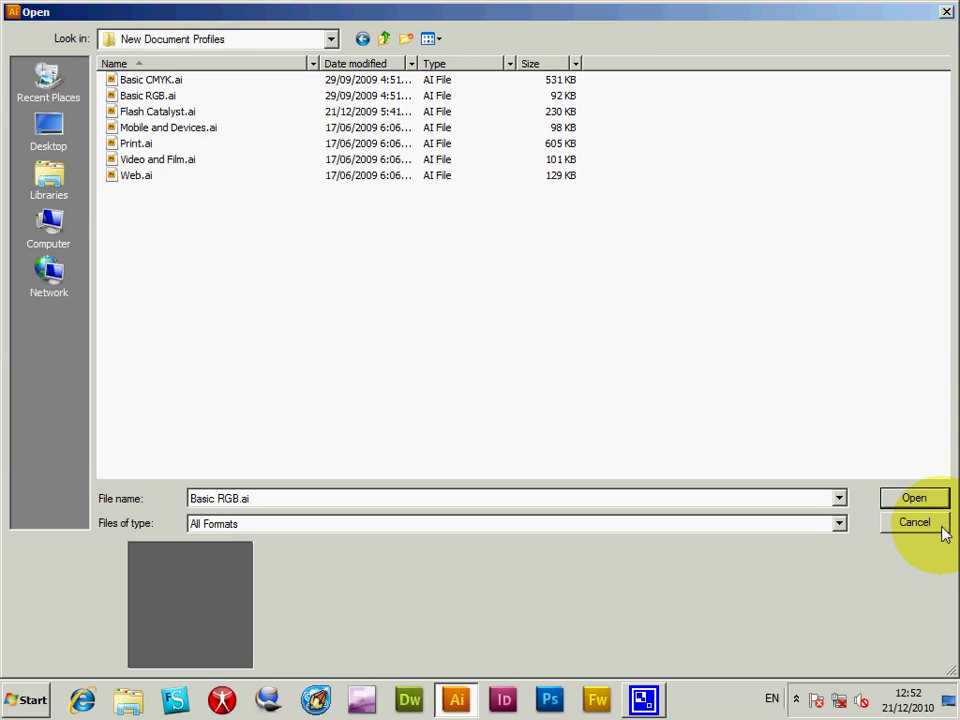
# Step: Switch to en_GB's New Document Profiles folder and open Basic CMYK.ai
pyautogui.click(180, 39)
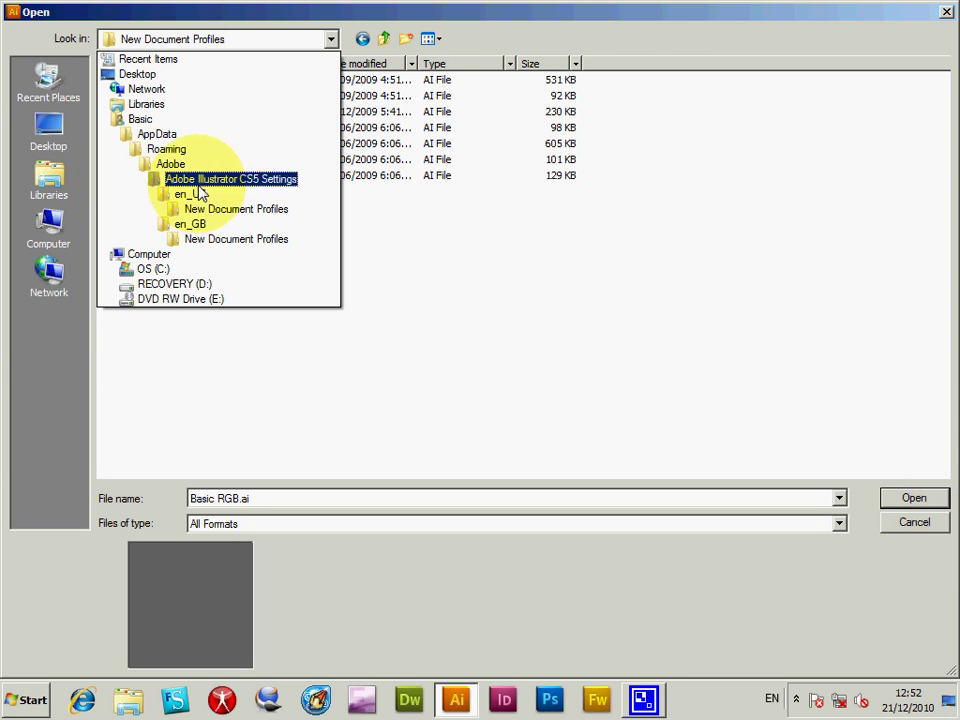
pyautogui.click(185, 224)
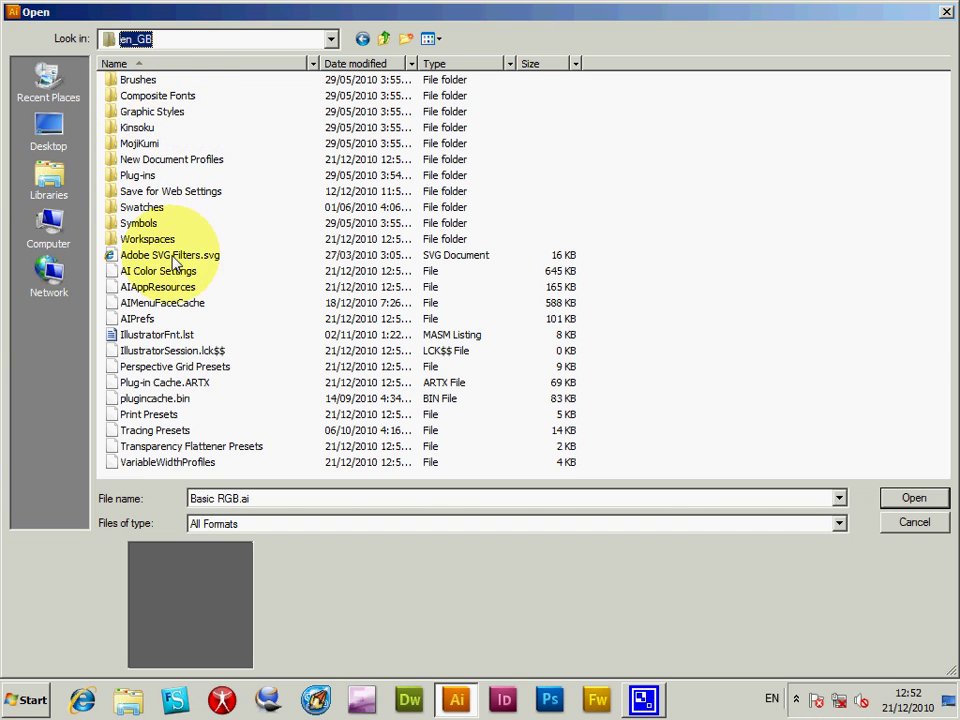
pyautogui.doubleClick(197, 159)
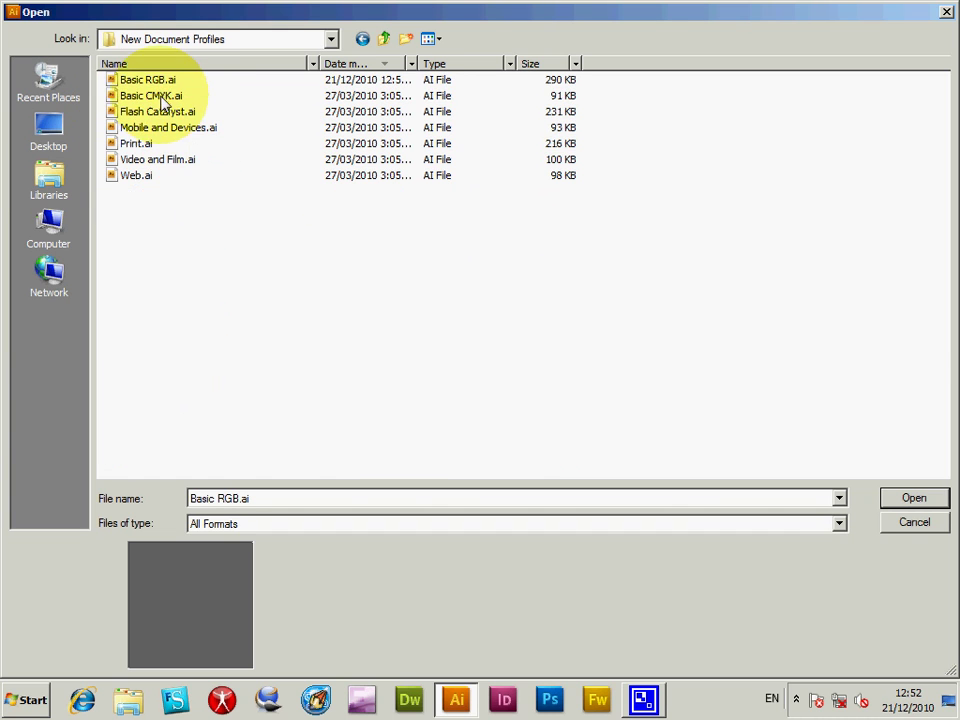
pyautogui.doubleClick(160, 96)
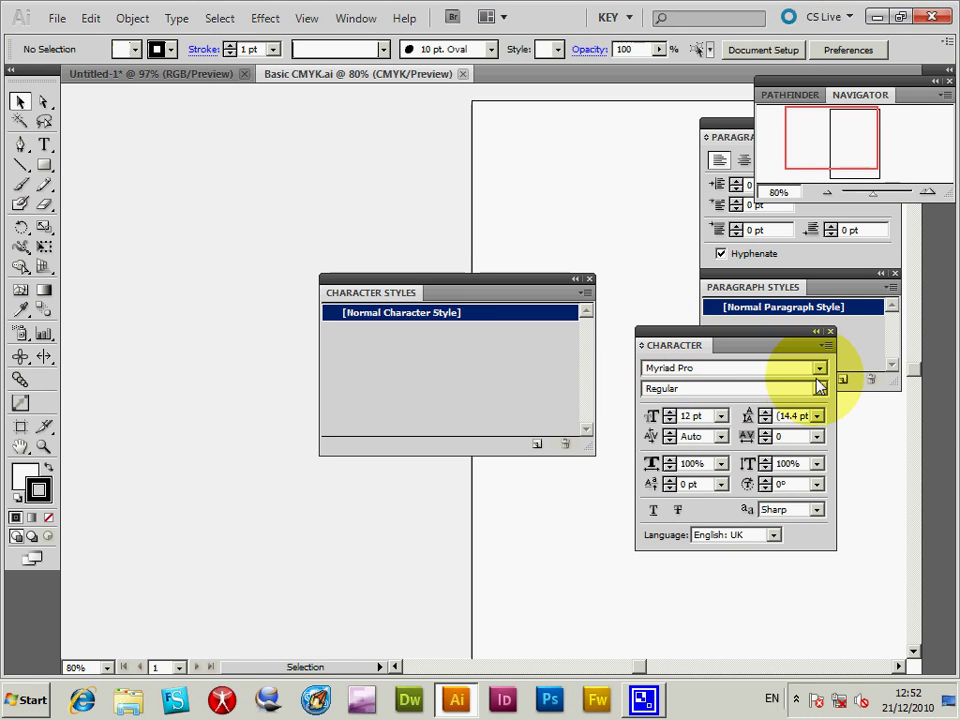
# Step: Check the font list without changing it, and reposition the Character Styles panel up and left
pyautogui.click(819, 368)
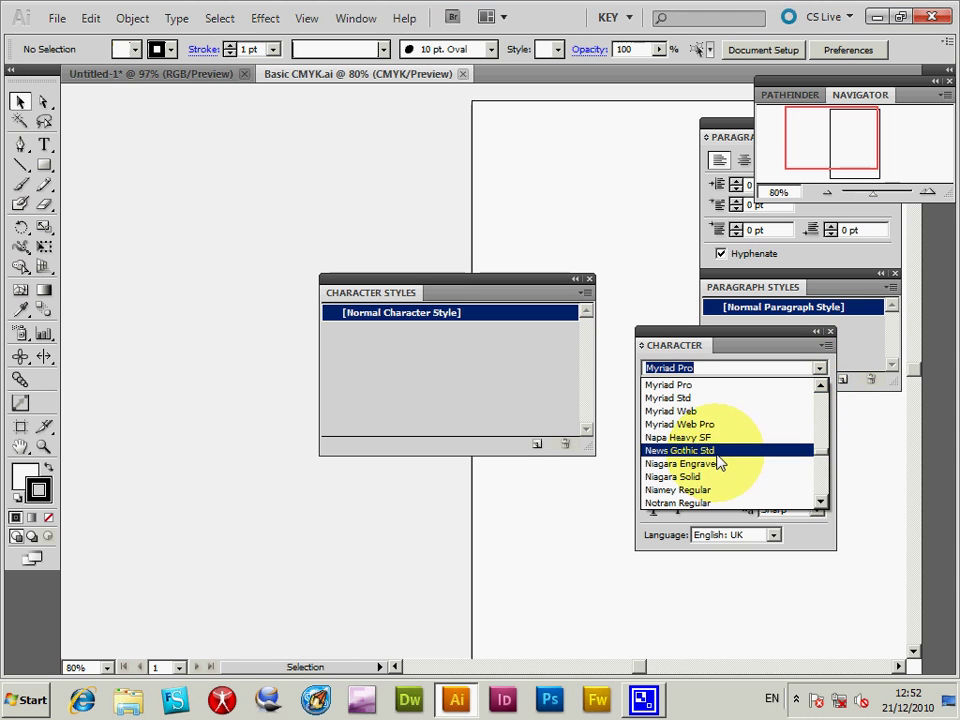
pyautogui.click(396, 326)
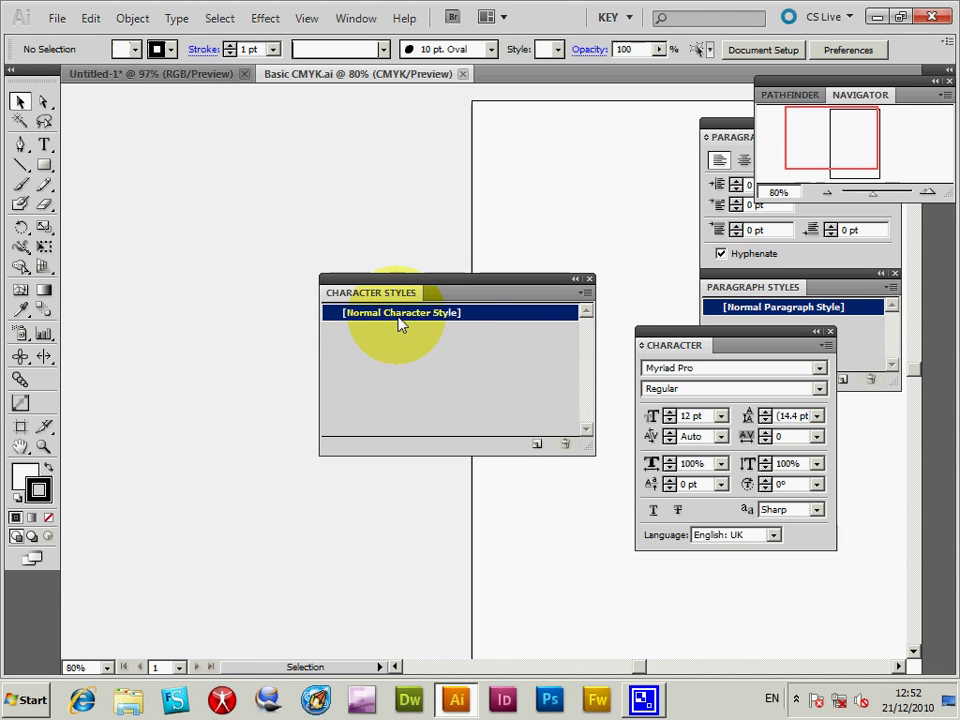
pyautogui.moveTo(400, 291); pyautogui.dragTo(314, 227)
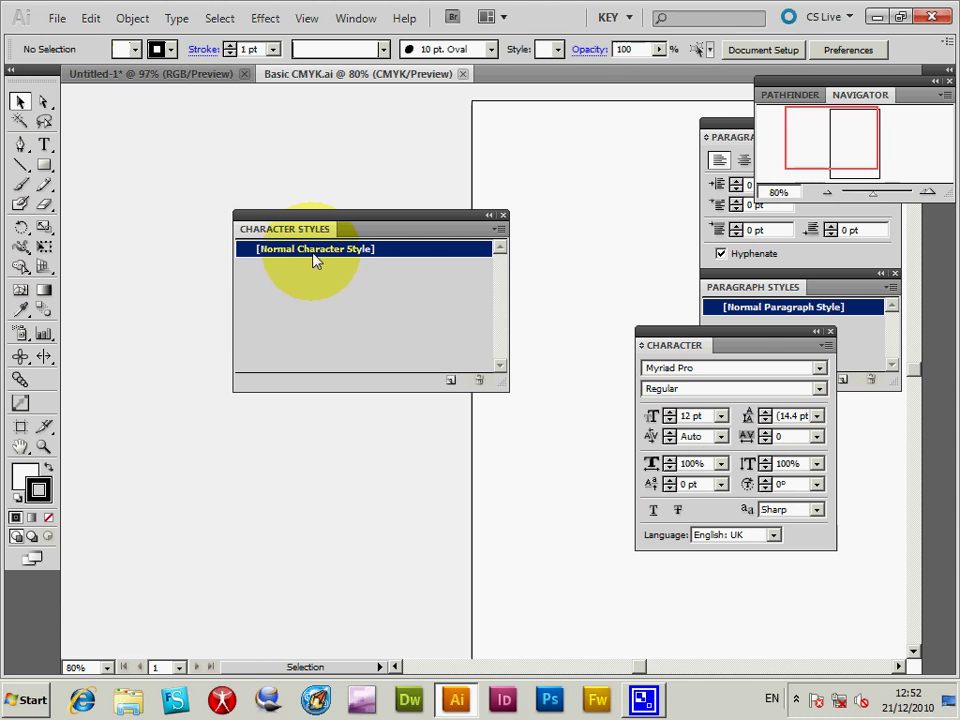
pyautogui.moveTo(289, 229); pyautogui.dragTo(325, 243)
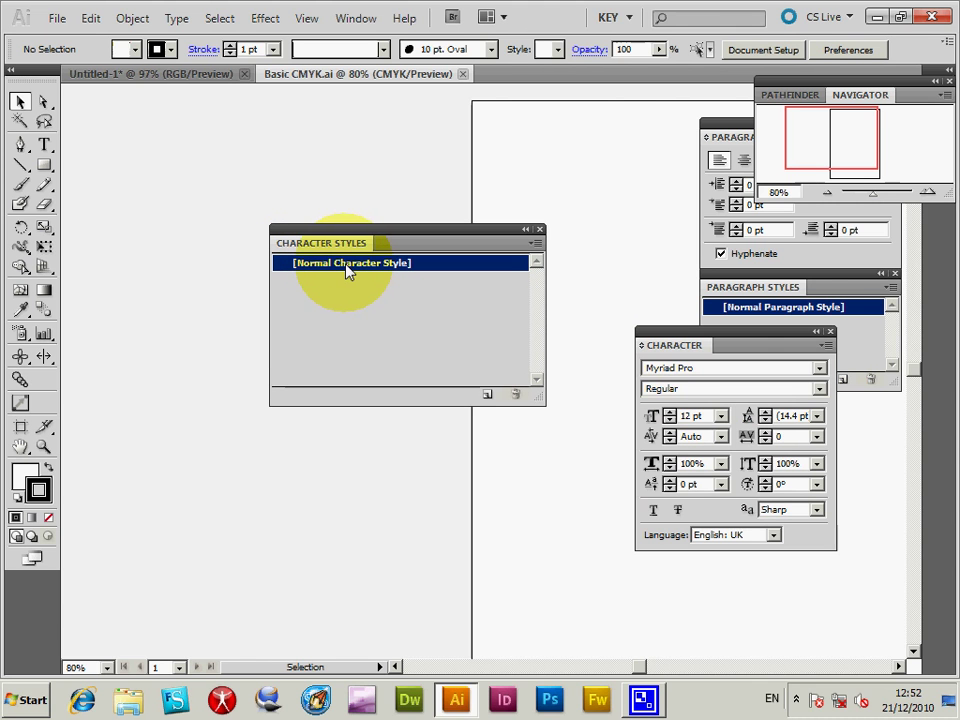
# Step: Set [Normal Character Style]'s basic character formats to News Gothic Std at 14 pt
pyautogui.doubleClick(347, 266)
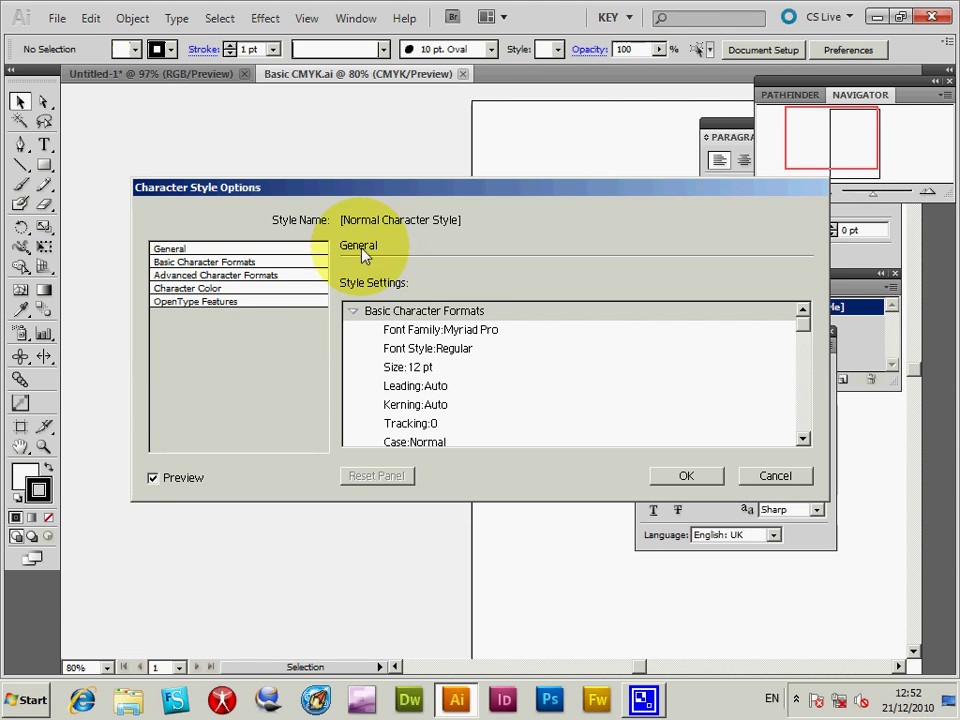
pyautogui.moveTo(281, 189); pyautogui.dragTo(519, 182)
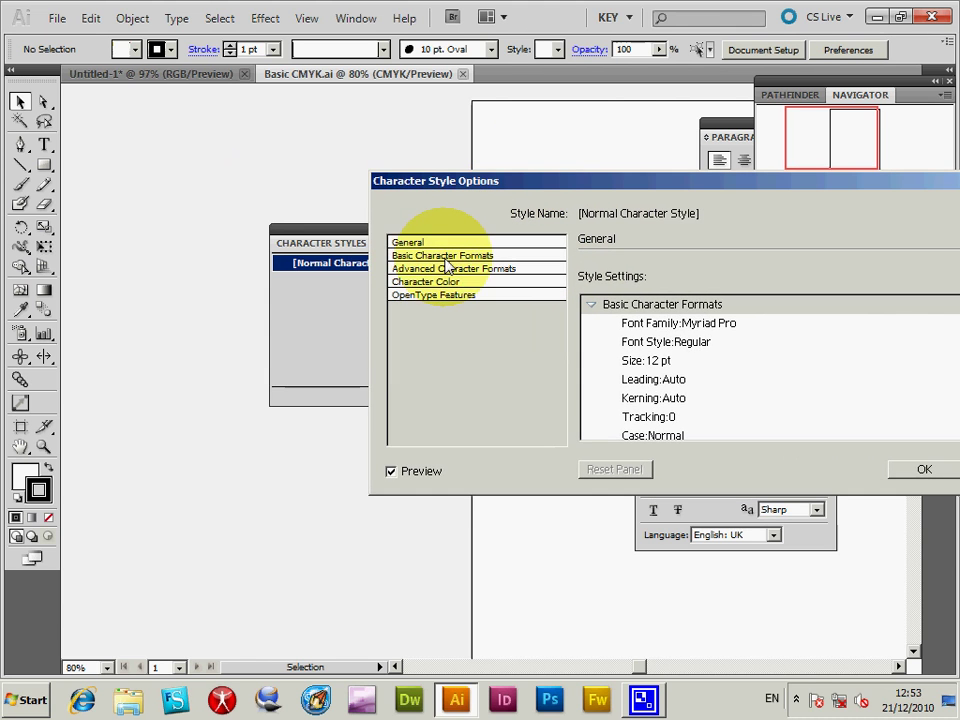
pyautogui.click(446, 257)
pyautogui.click(815, 270)
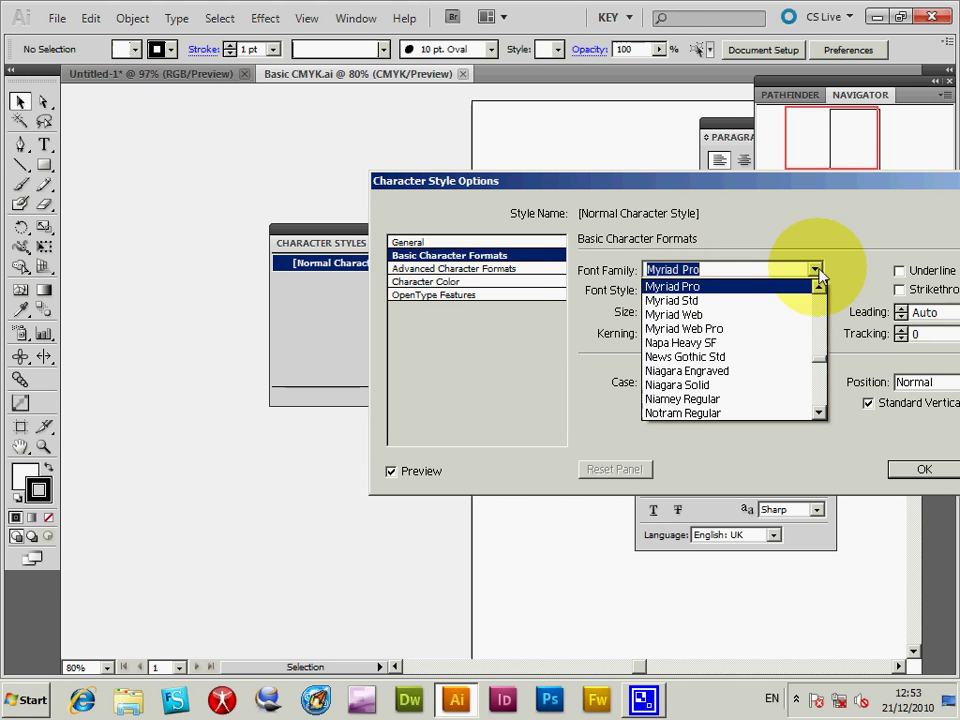
pyautogui.click(697, 362)
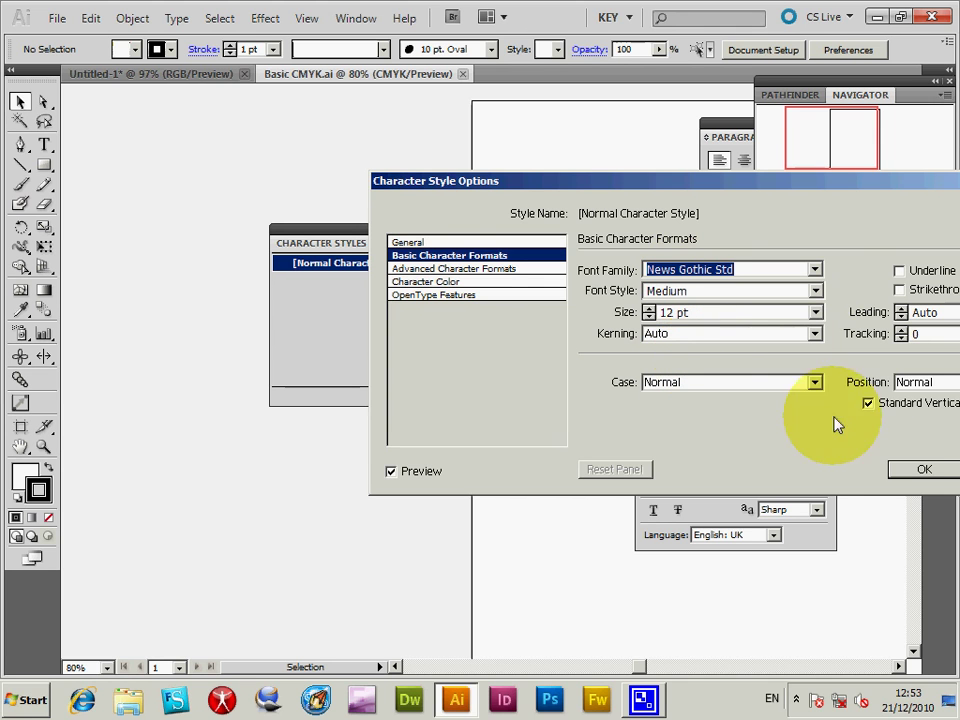
pyautogui.click(816, 312)
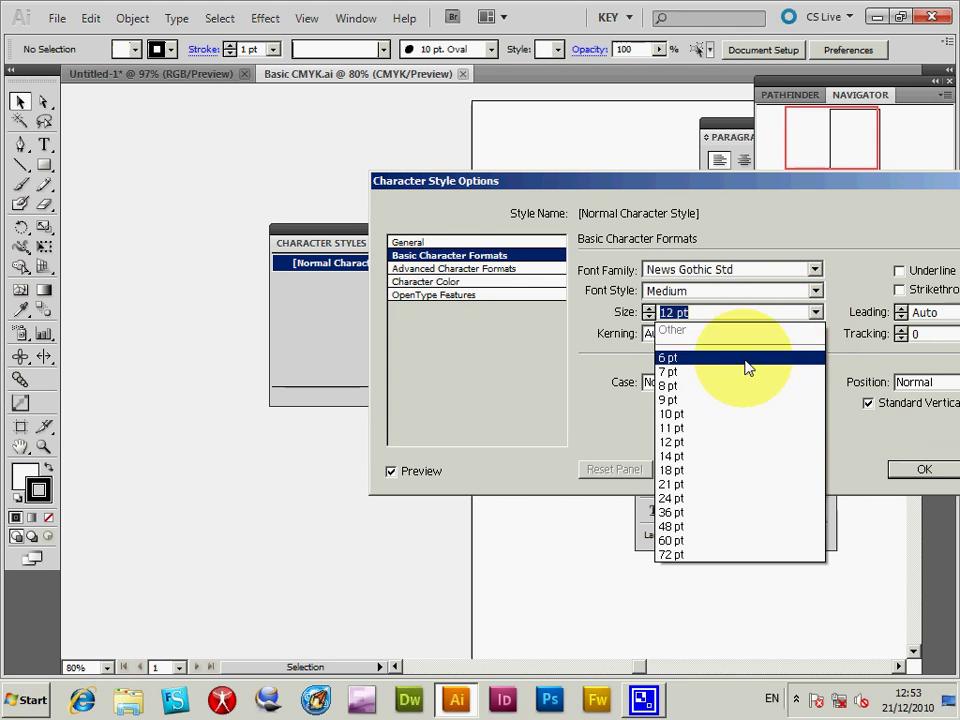
pyautogui.click(704, 456)
pyautogui.click(921, 472)
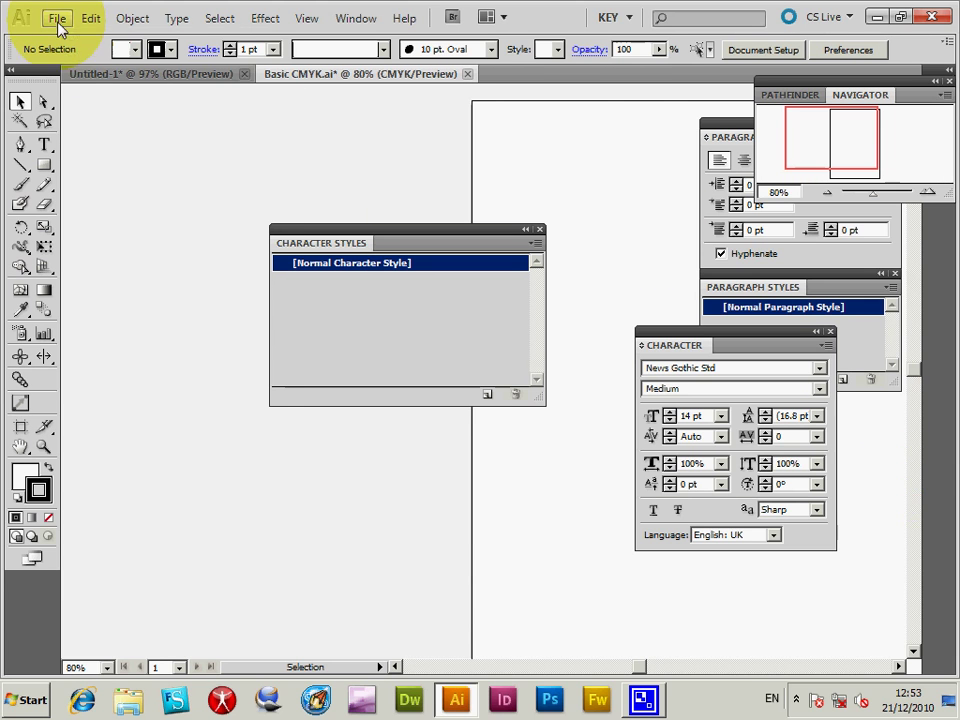
# Step: Save and close Basic CMYK.ai, then close Untitled-1 without saving
pyautogui.click(58, 18)
pyautogui.click(70, 183)
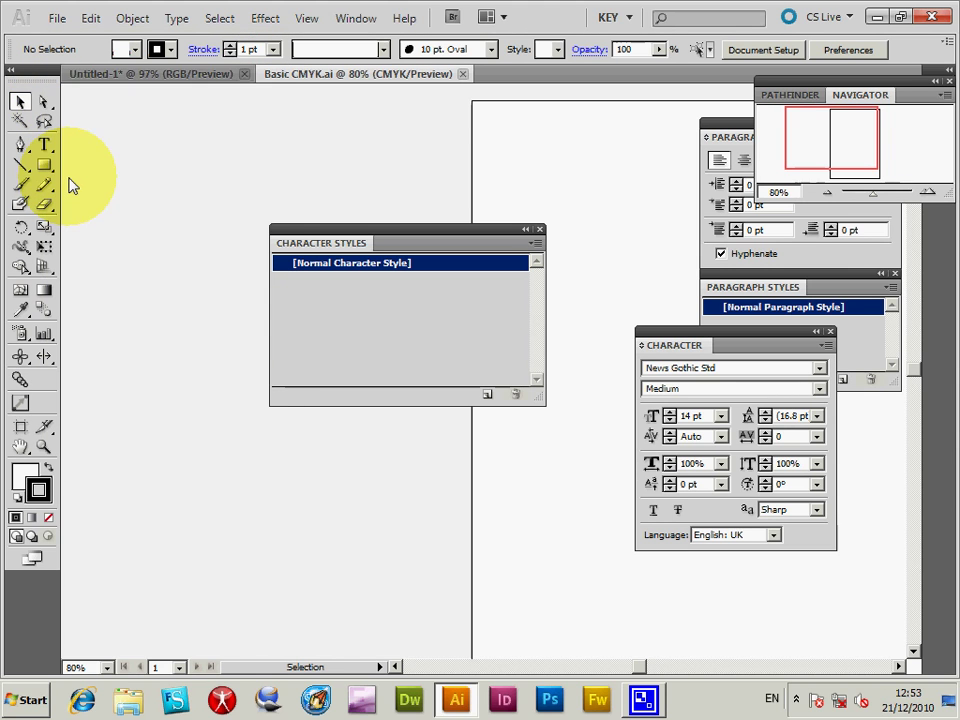
pyautogui.click(463, 76)
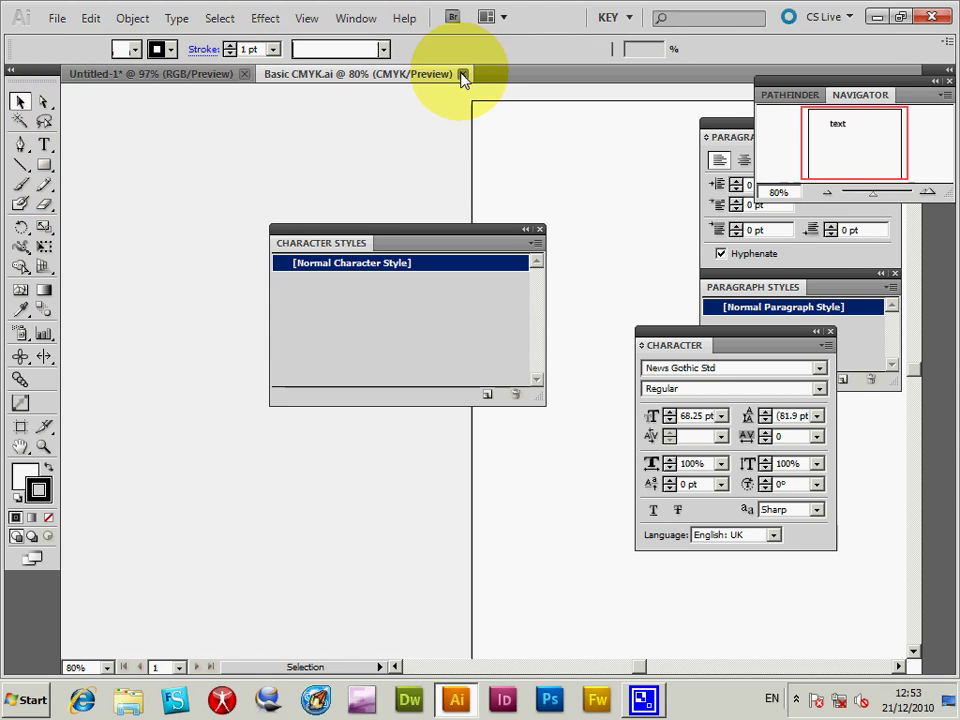
pyautogui.click(244, 74)
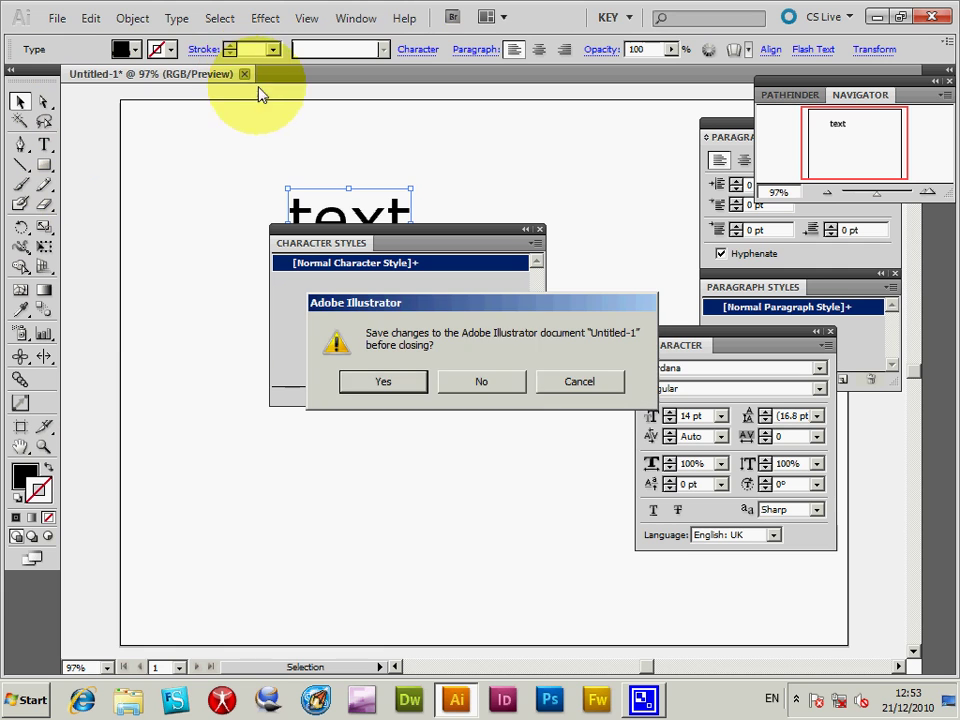
pyautogui.click(494, 384)
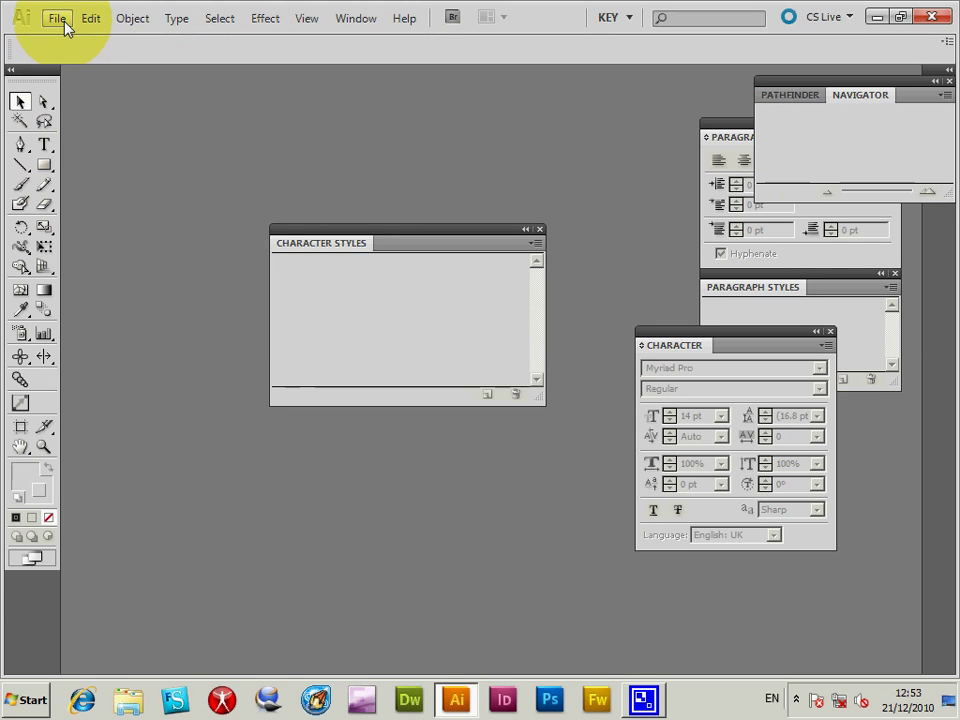
pyautogui.click(58, 19)
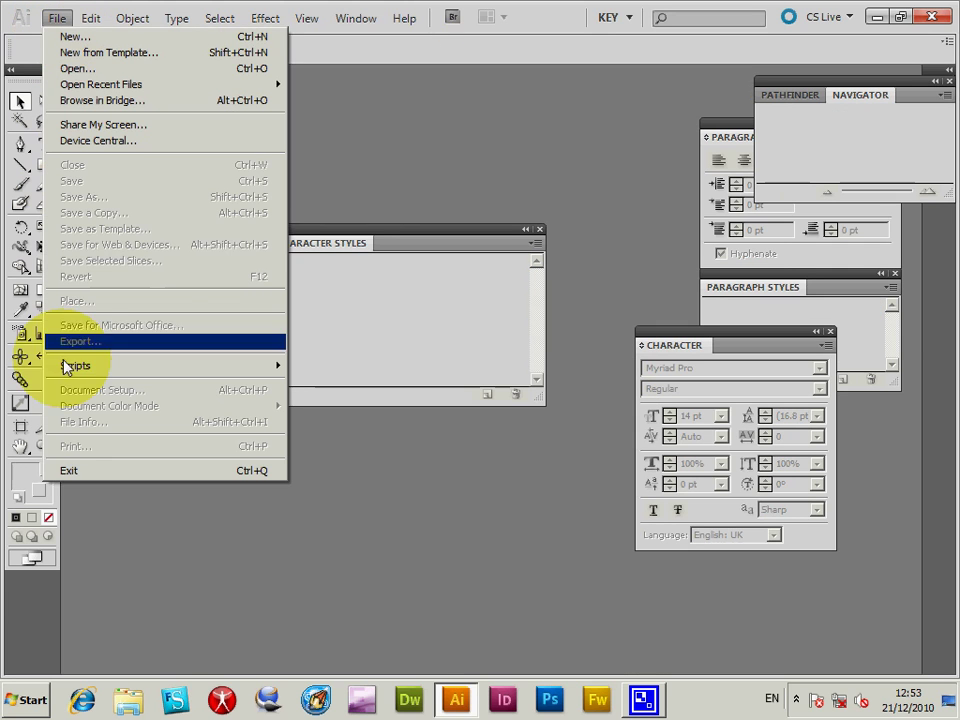
# Step: Quit Illustrator, relaunch it, and open the File menu
pyautogui.click(55, 471)
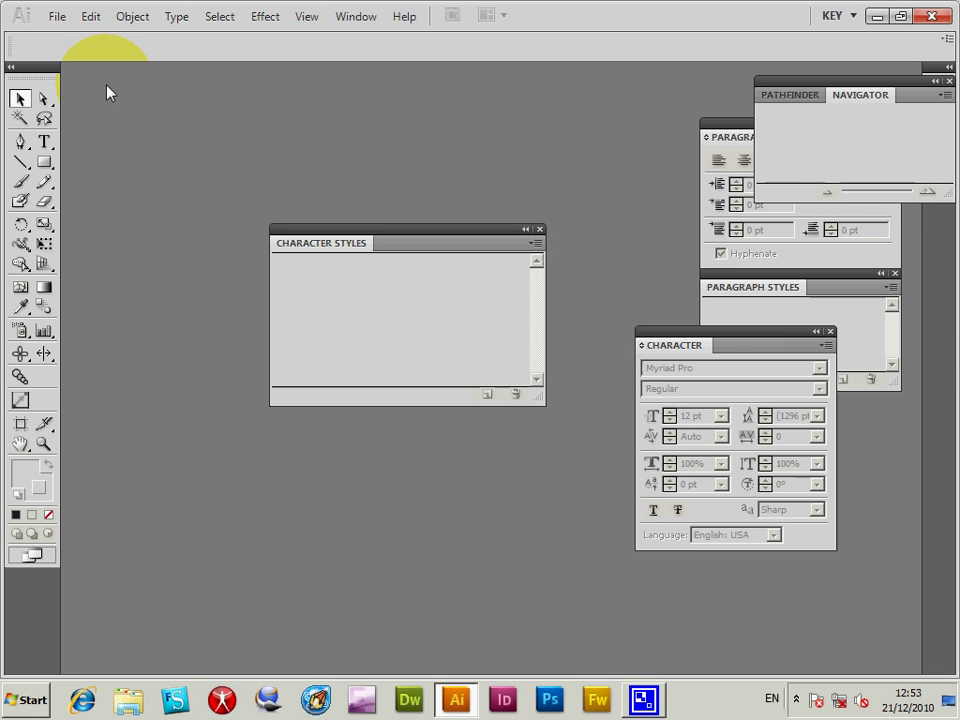
pyautogui.click(60, 24)
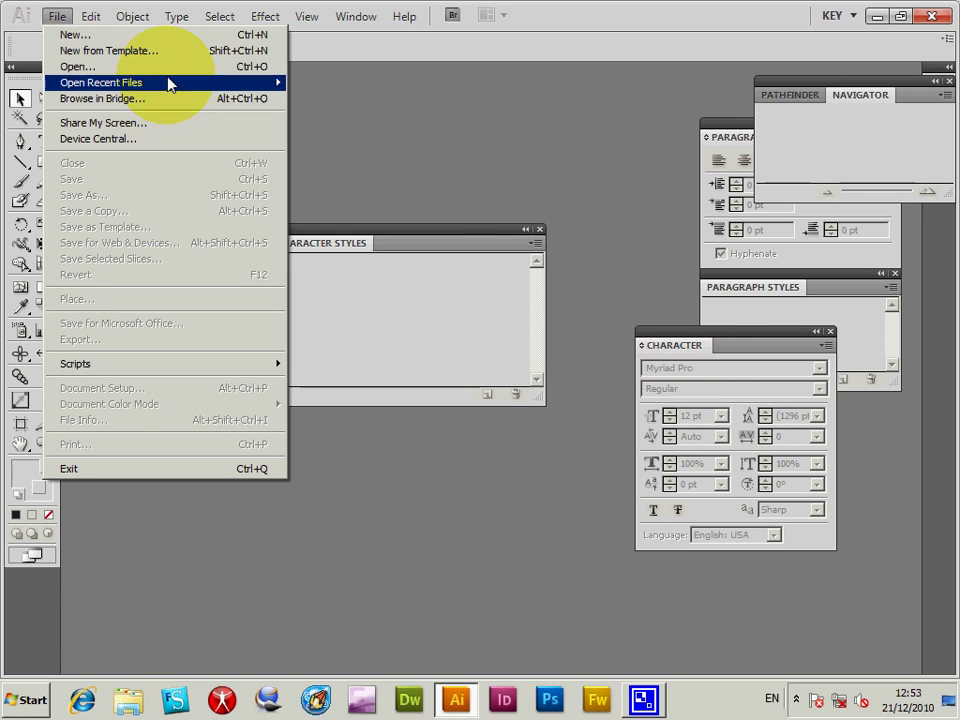
# Step: Create a new document, Untitled-1, from the Basic CMYK profile
pyautogui.click(107, 42)
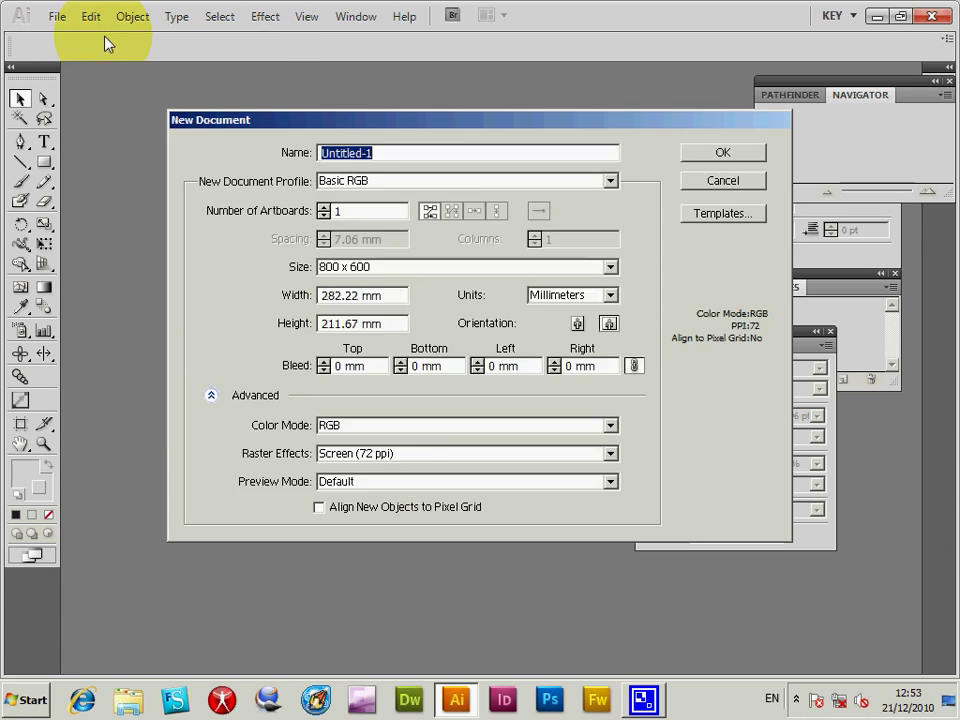
pyautogui.click(362, 184)
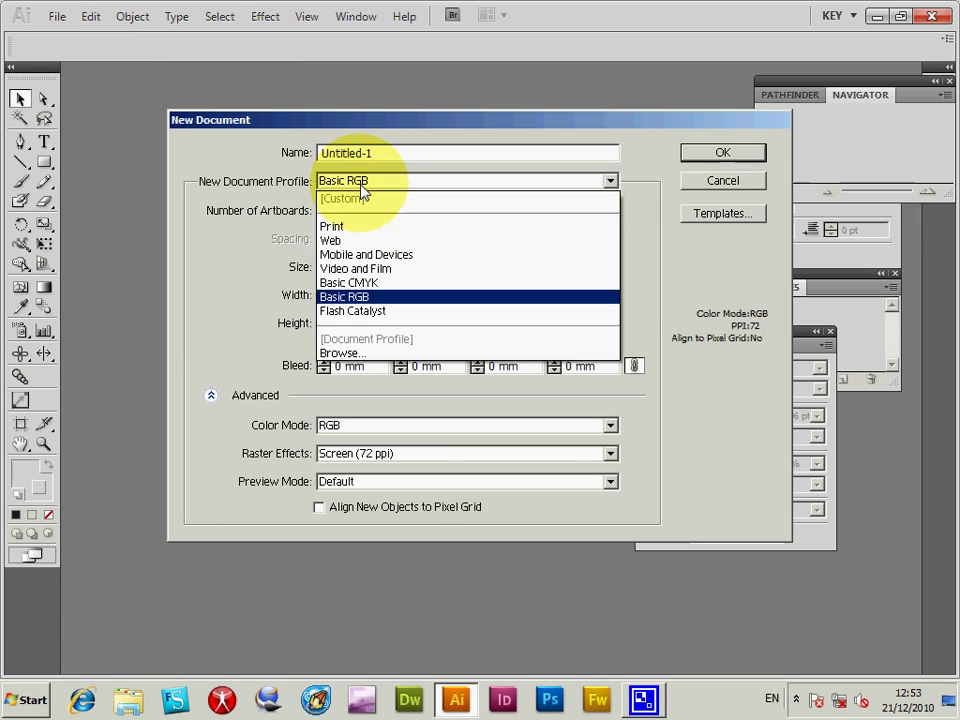
pyautogui.click(369, 284)
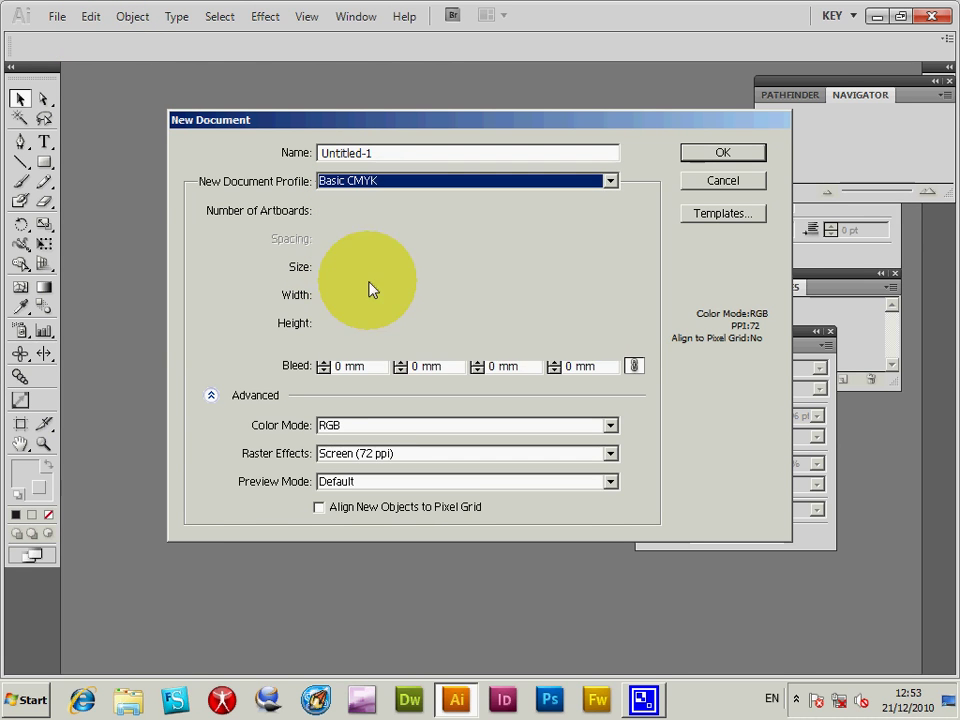
pyautogui.click(724, 155)
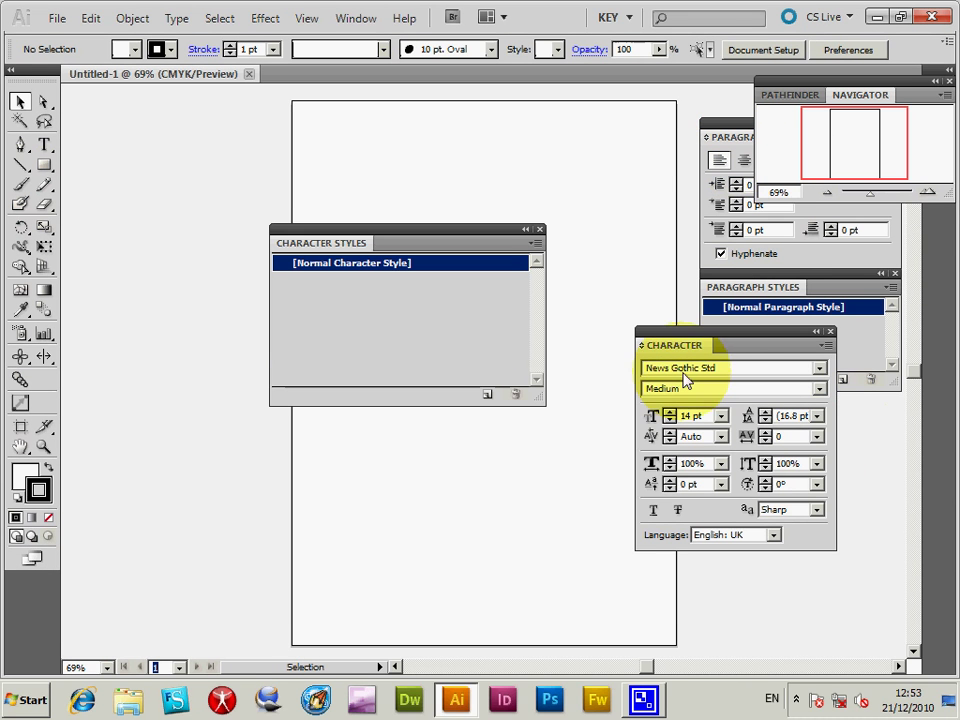
# Step: Start a point-type entry near the top-left of the artboard in News Gothic Std 14 pt
pyautogui.click(44, 144)
pyautogui.click(389, 183)
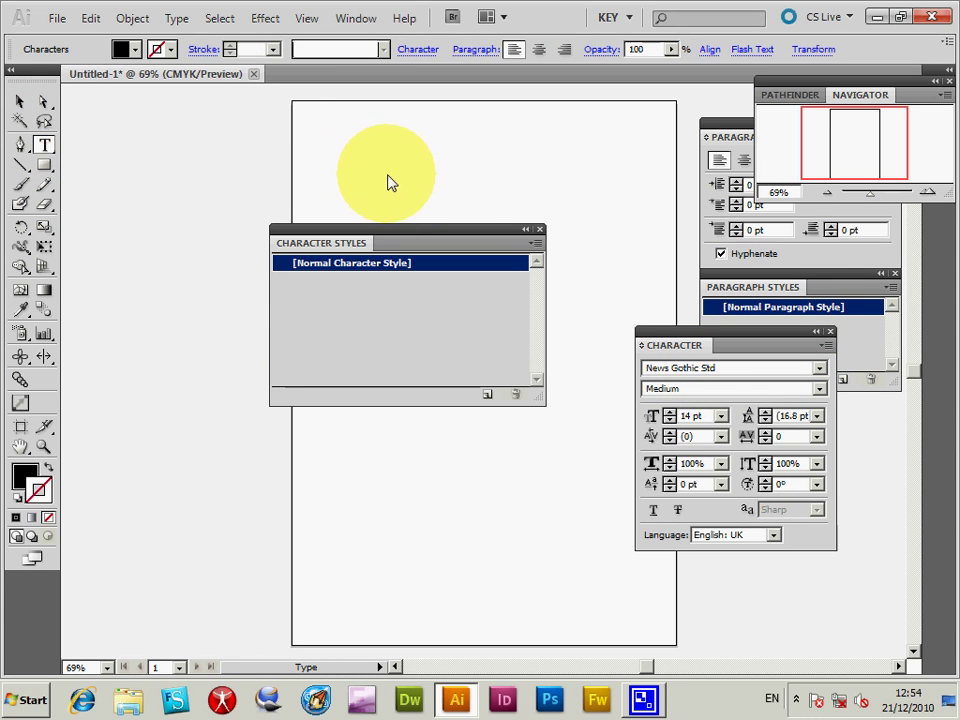